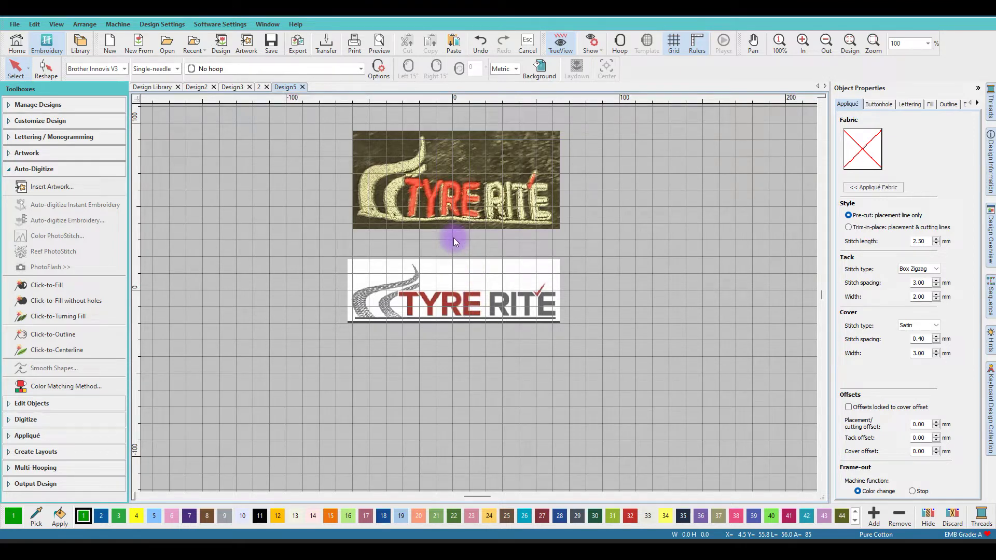
- Start new lettering with the Embroidery type and Block2 font, and type 'TYE'
scroll(539, 291, up, 1)
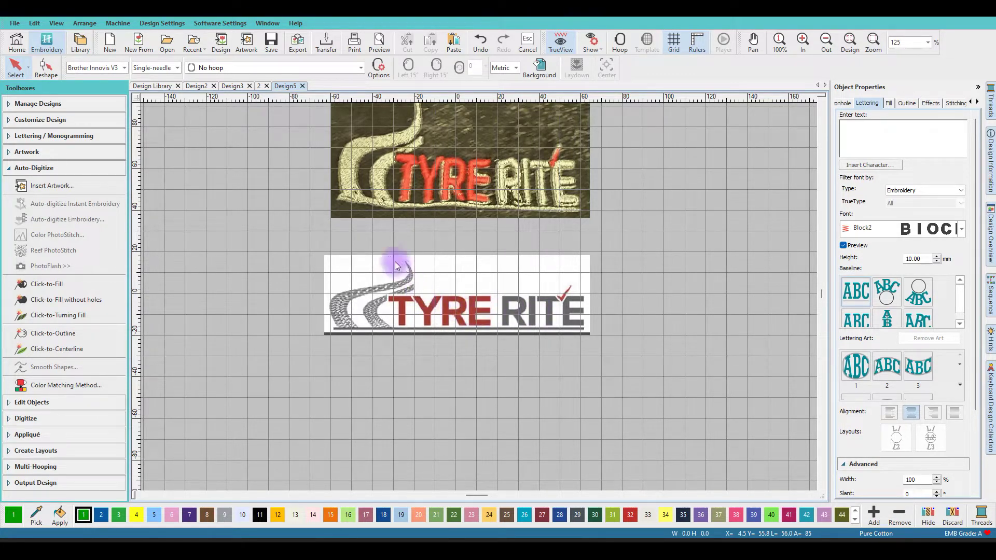
click(36, 137)
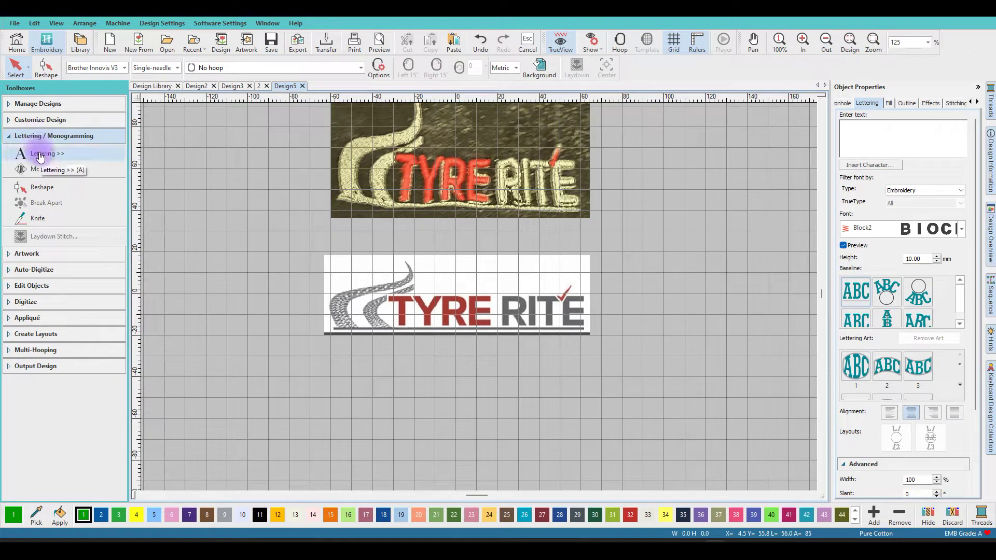
click(41, 155)
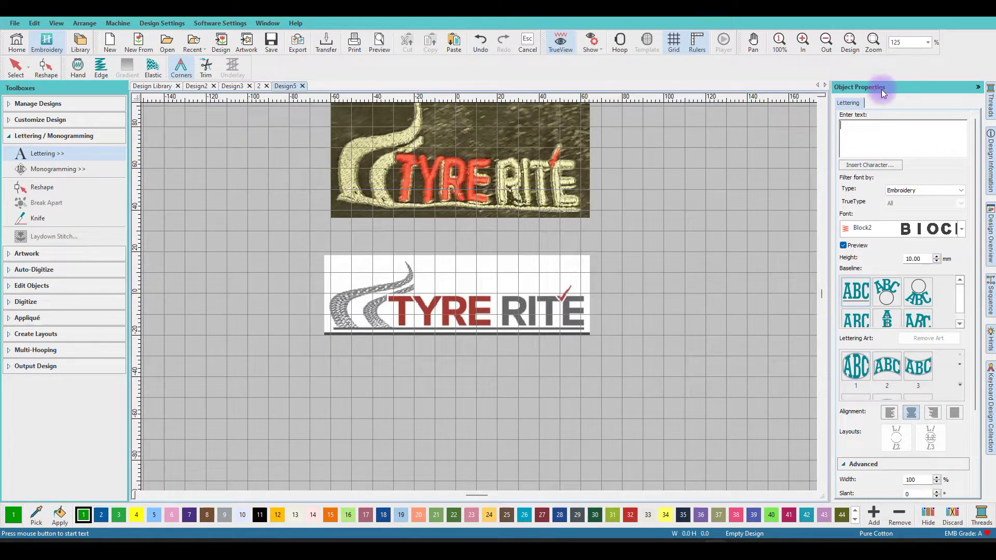
click(900, 134)
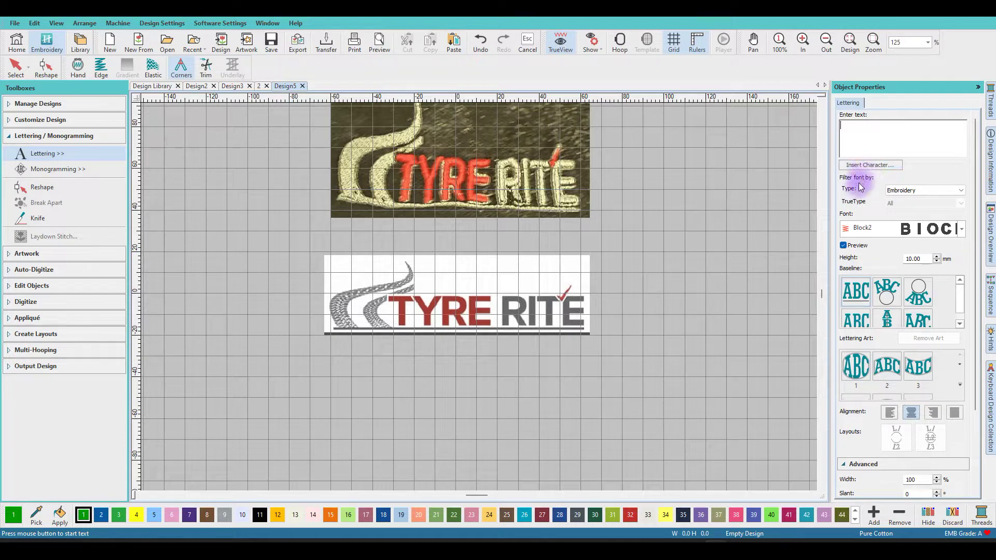
click(960, 189)
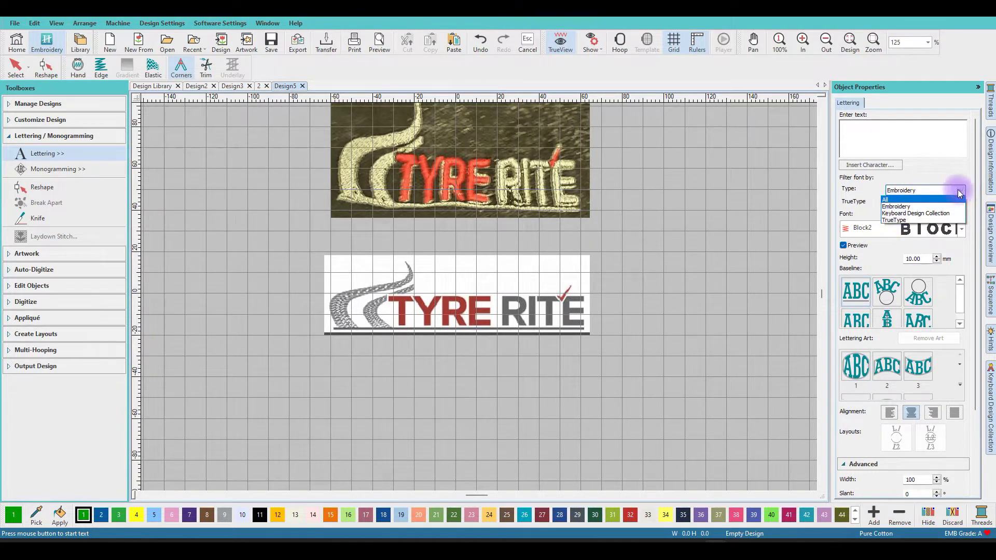
click(926, 191)
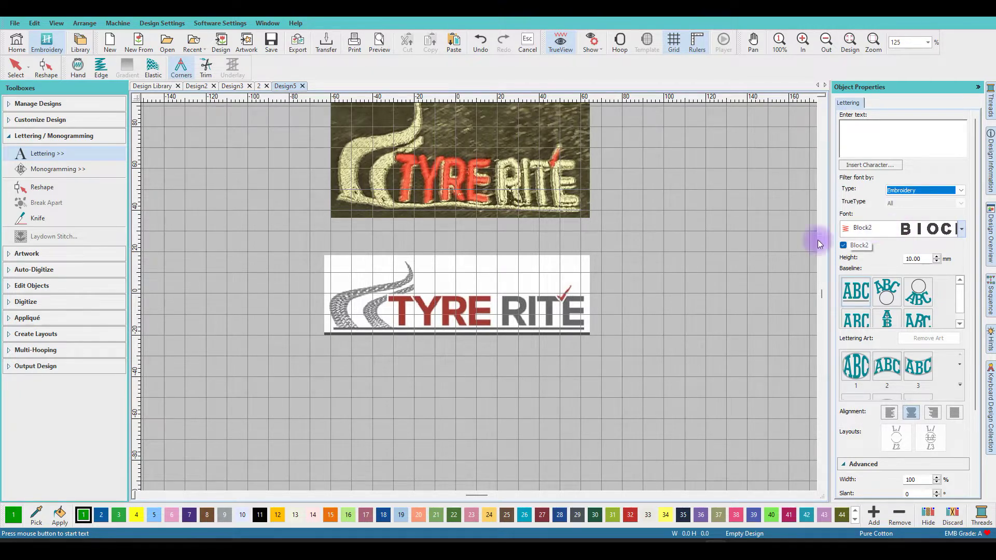
click(853, 130)
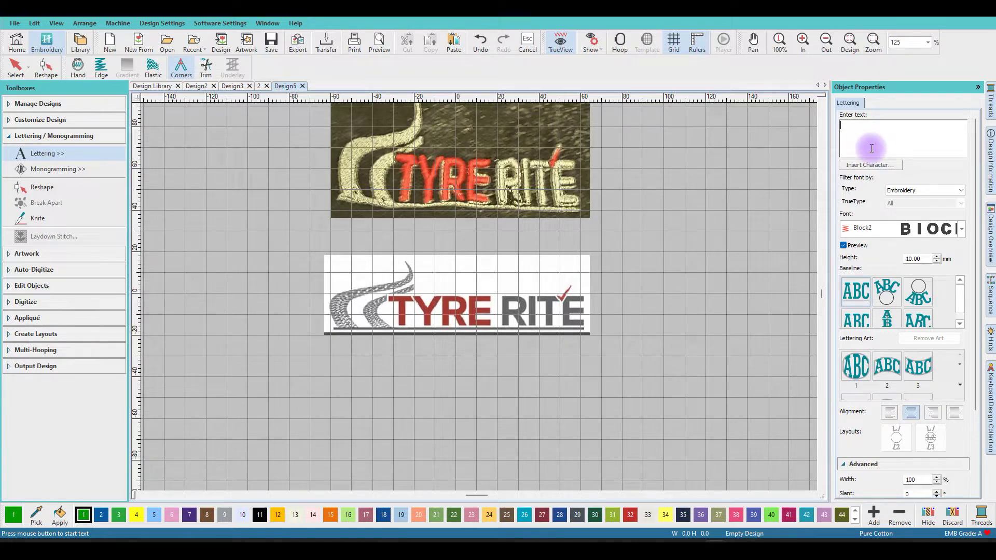
text(TYE)
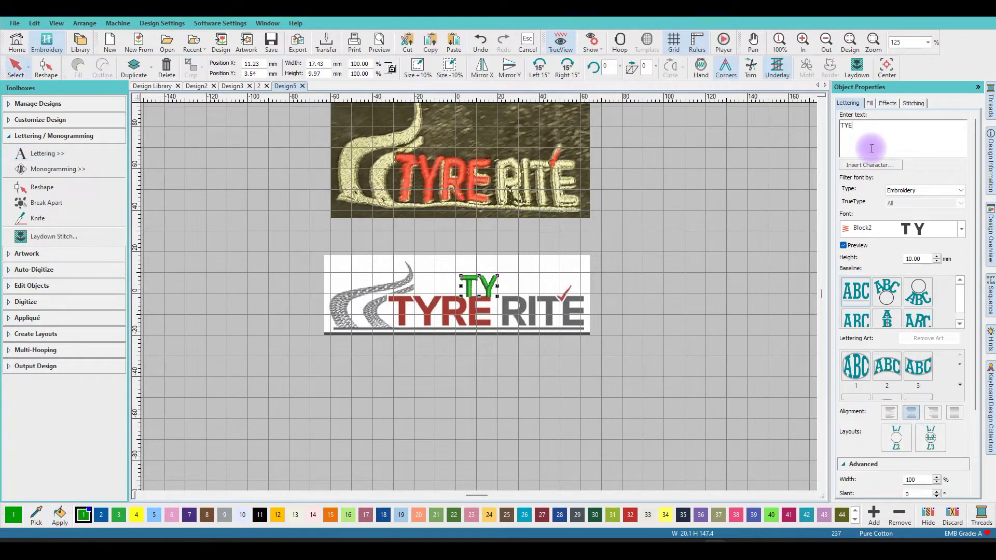
- Correct the text to 'TYRE RITE', move it onto the logo wording and enlarge it to about 85.5 mm wide
key(BackSpace)
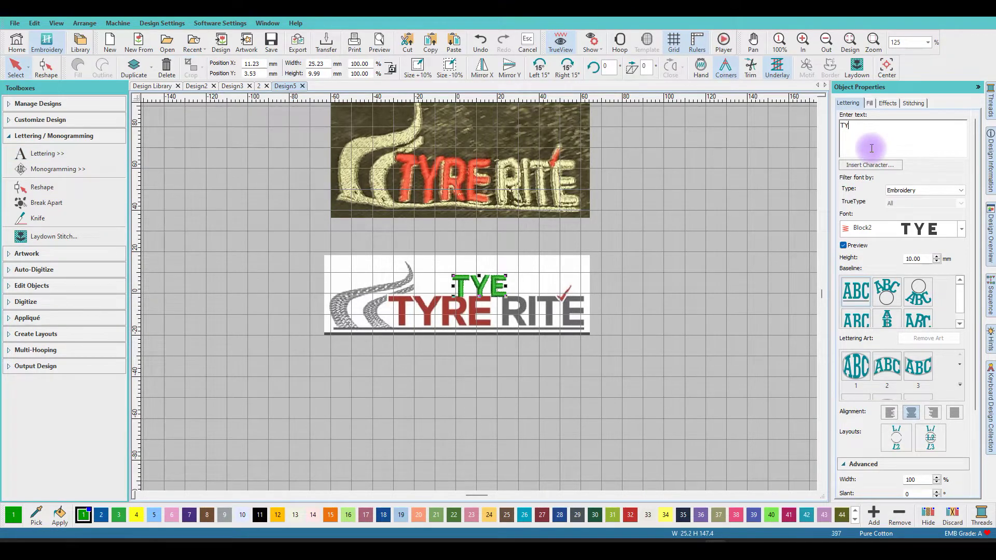
text(RE)
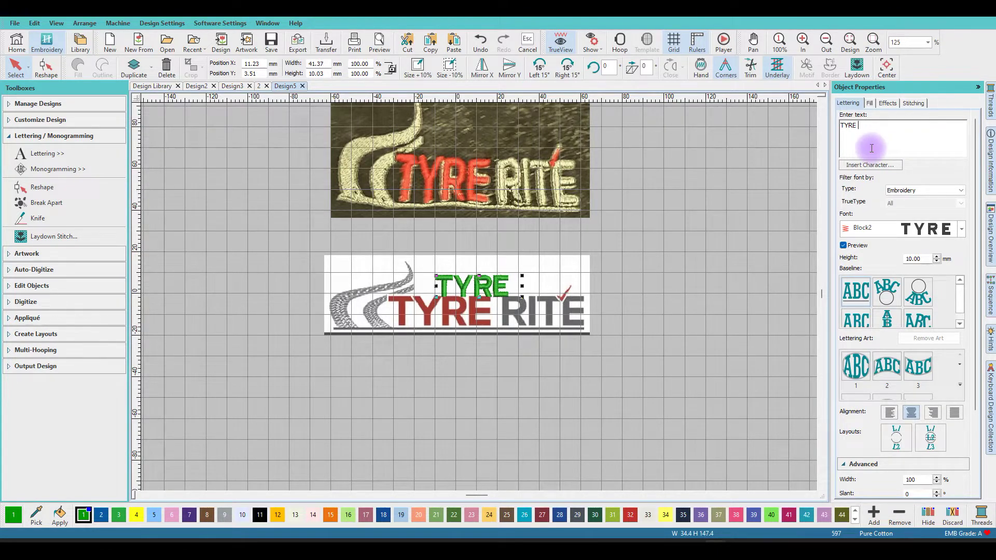
text(RITE)
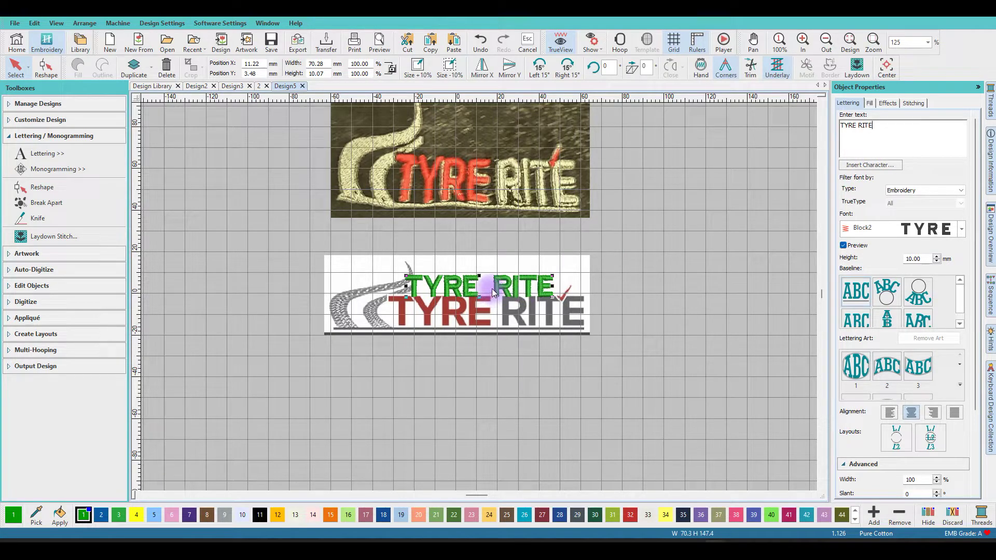
drag(502, 296, 491, 315)
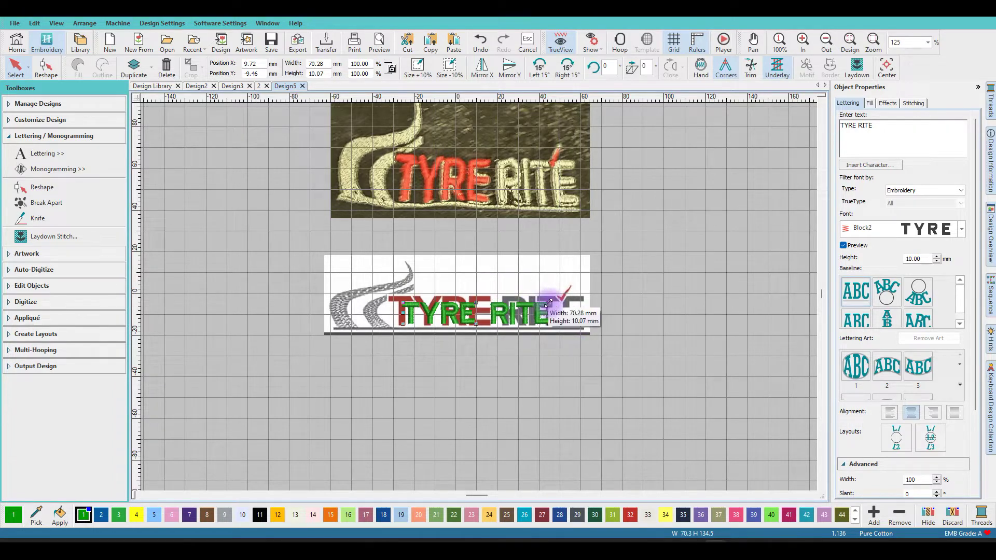
drag(548, 302, 583, 296)
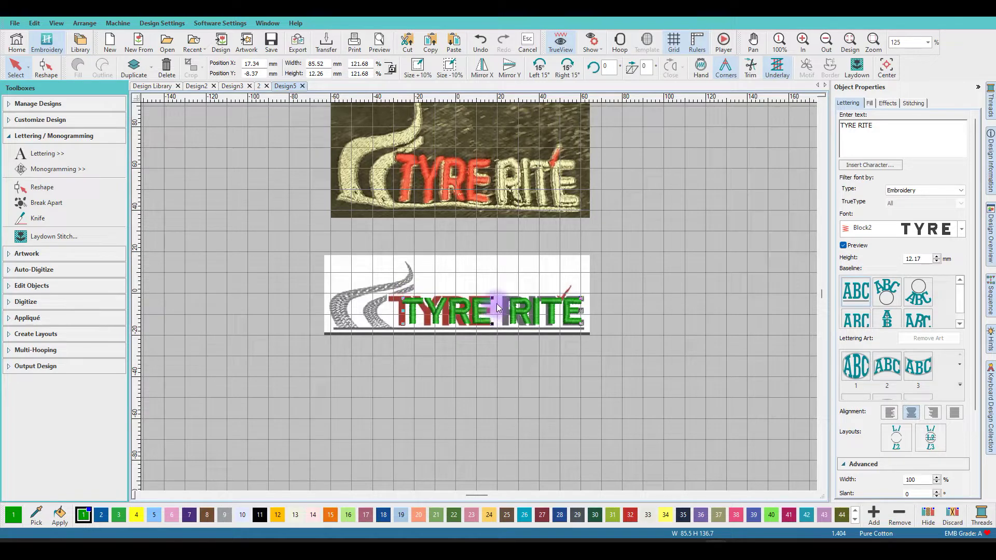
- Reselect the TYRE RITE lettering in Reshape mode, then undo a trial move of the T's node
scroll(478, 297, up, 2)
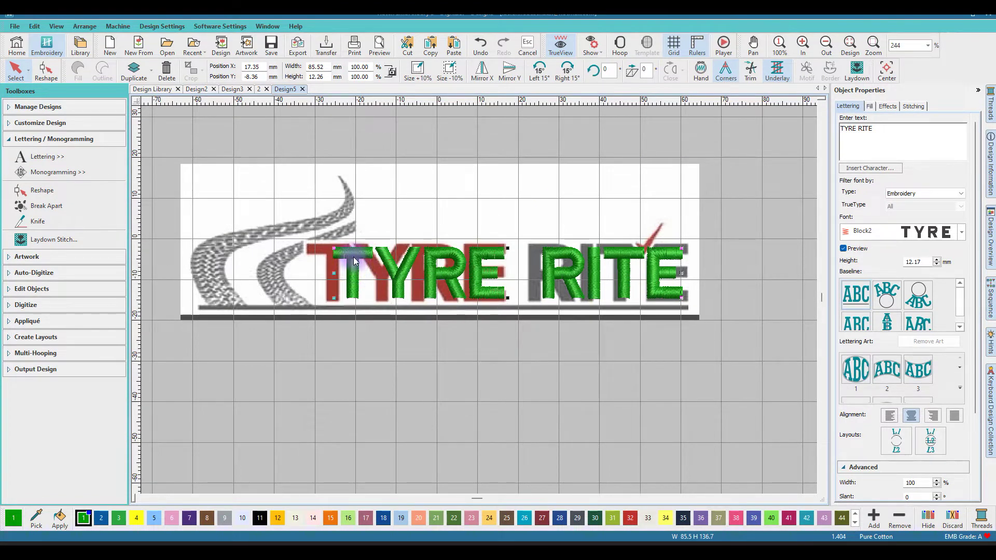
click(474, 349)
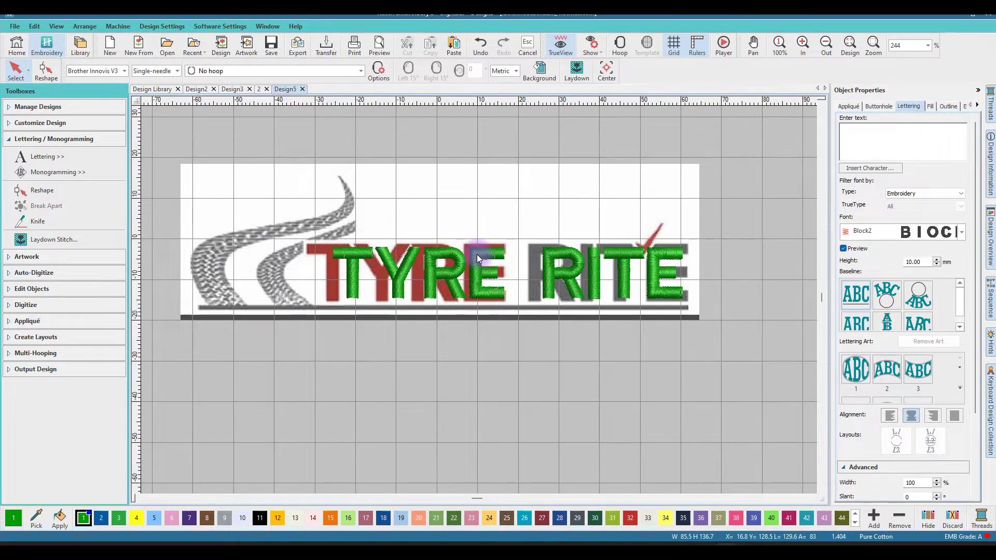
click(477, 254)
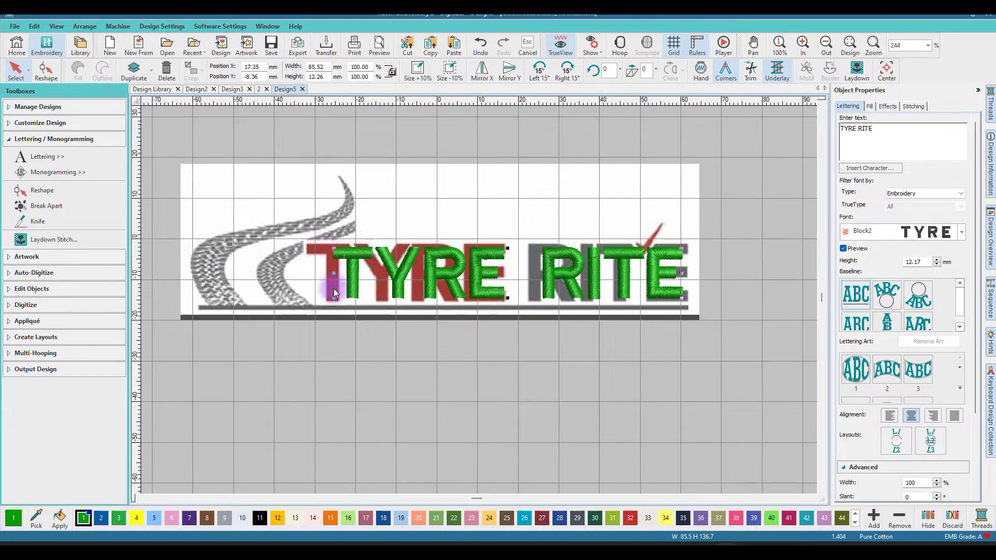
click(46, 73)
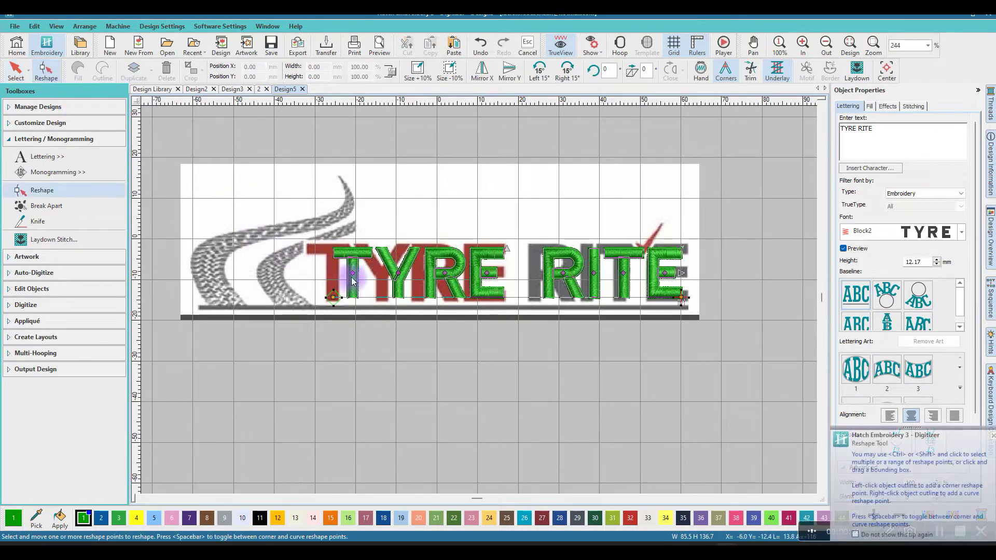
drag(353, 272, 328, 271)
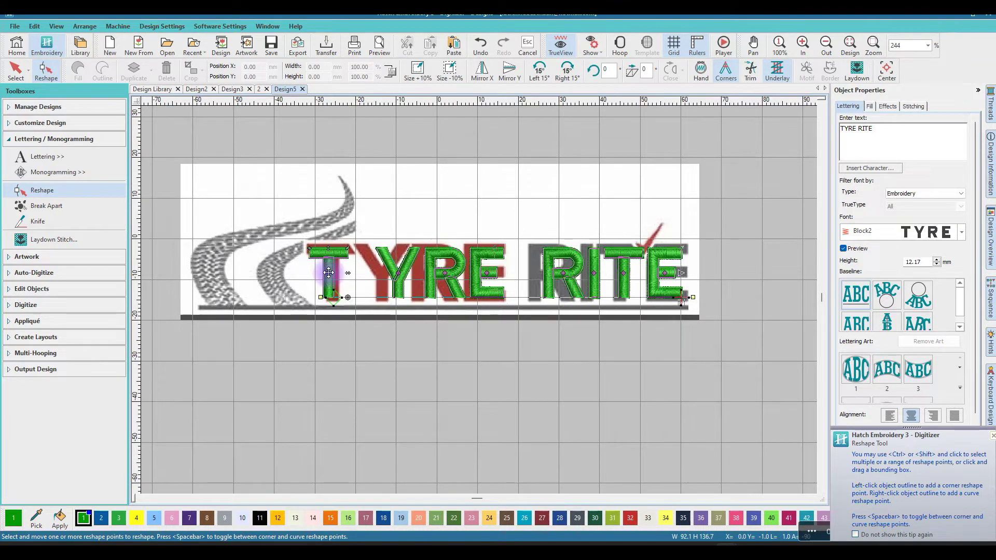
click(483, 47)
click(481, 47)
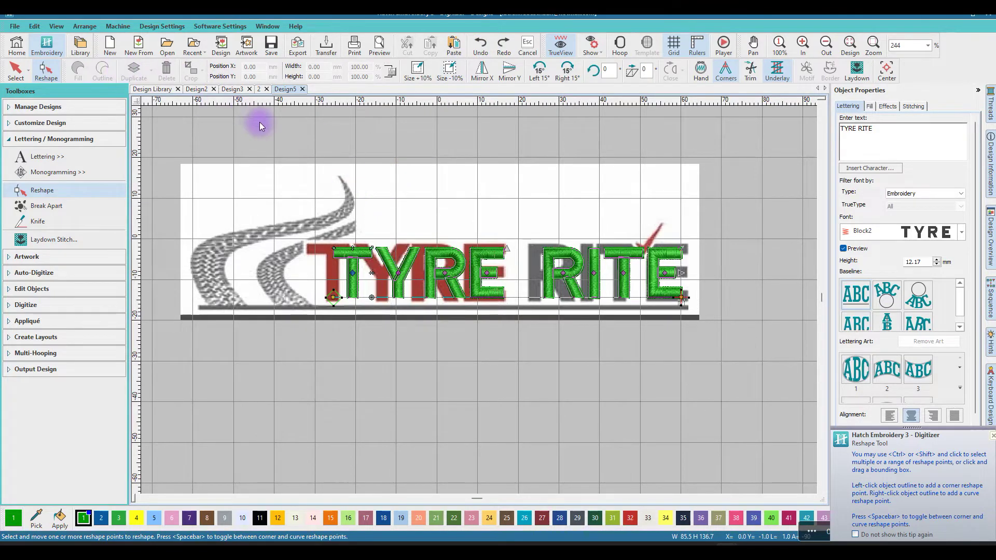
- Break the lettering into separate TYRE and RITE word objects
click(16, 69)
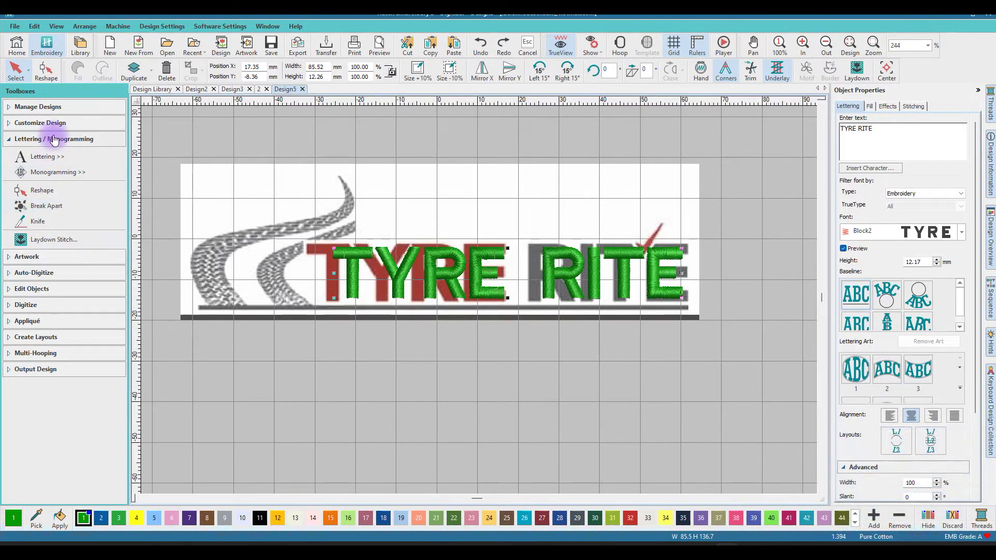
click(51, 207)
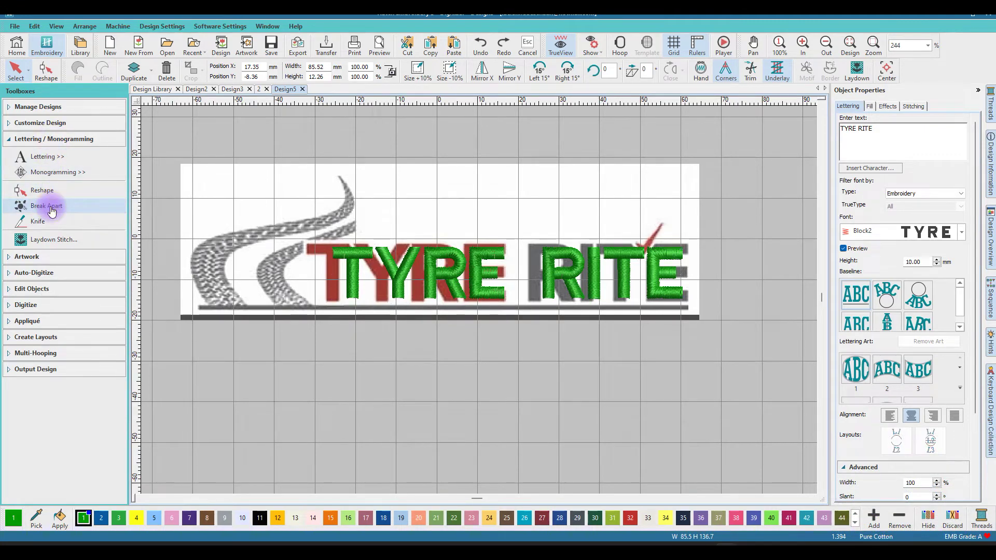
click(344, 263)
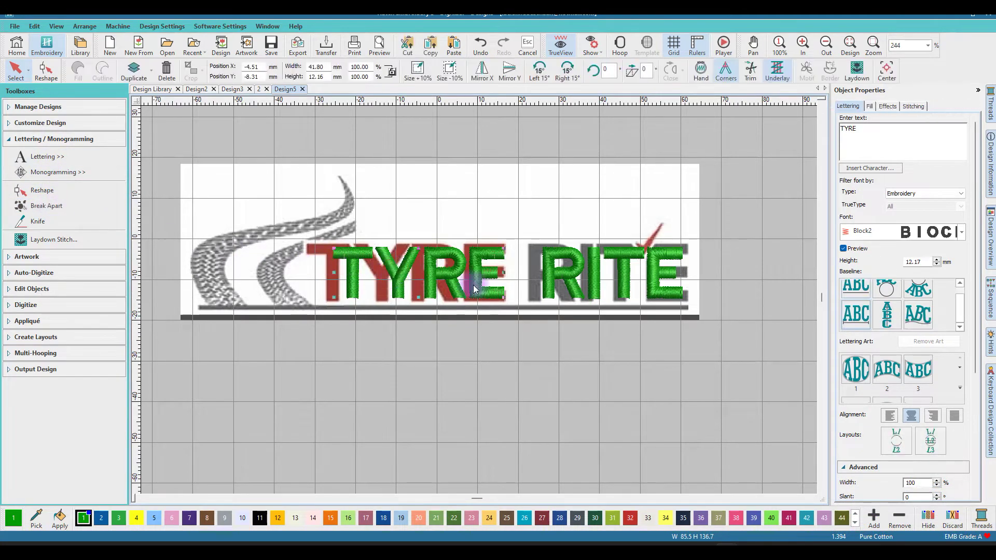
click(594, 283)
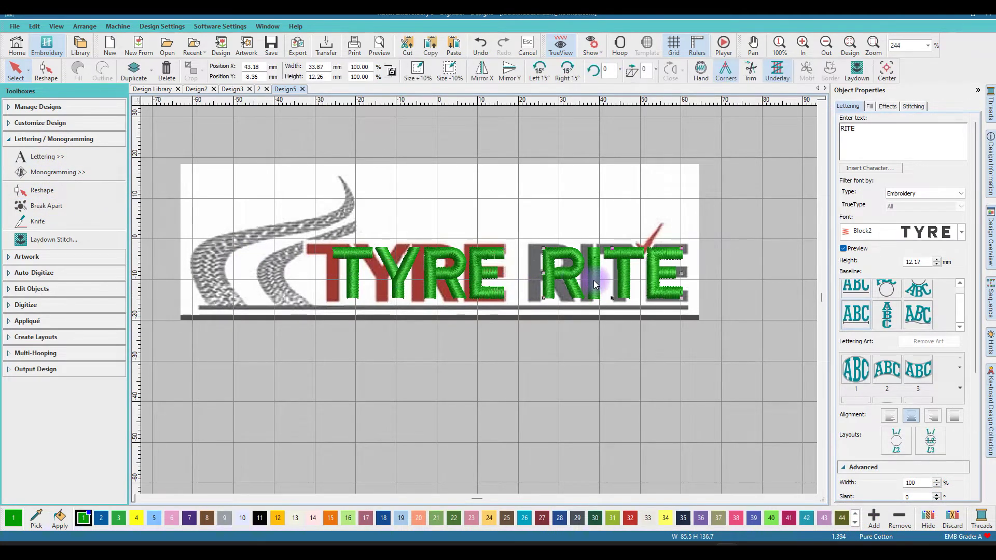
- Shift TYRE slightly left and break it into individual letters
click(428, 269)
drag(428, 269, 418, 267)
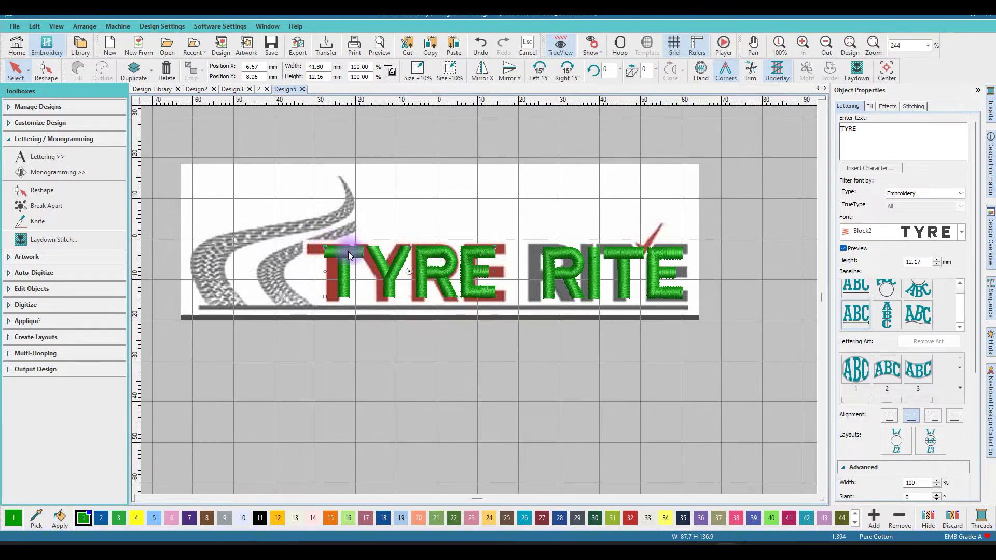
click(38, 206)
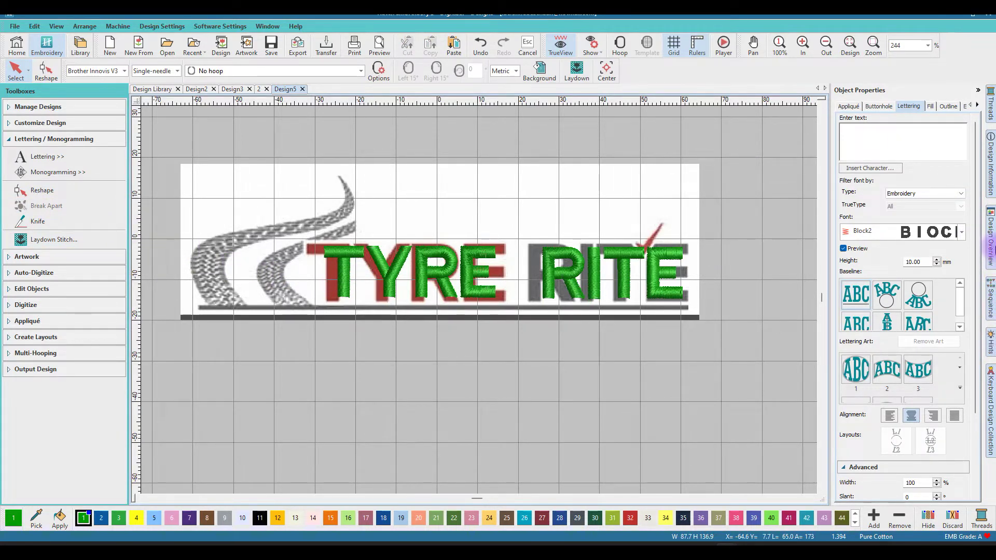
- Show the Sequence docker and nudge the T of TYRE about 1.8 mm left onto the artwork's T
click(991, 308)
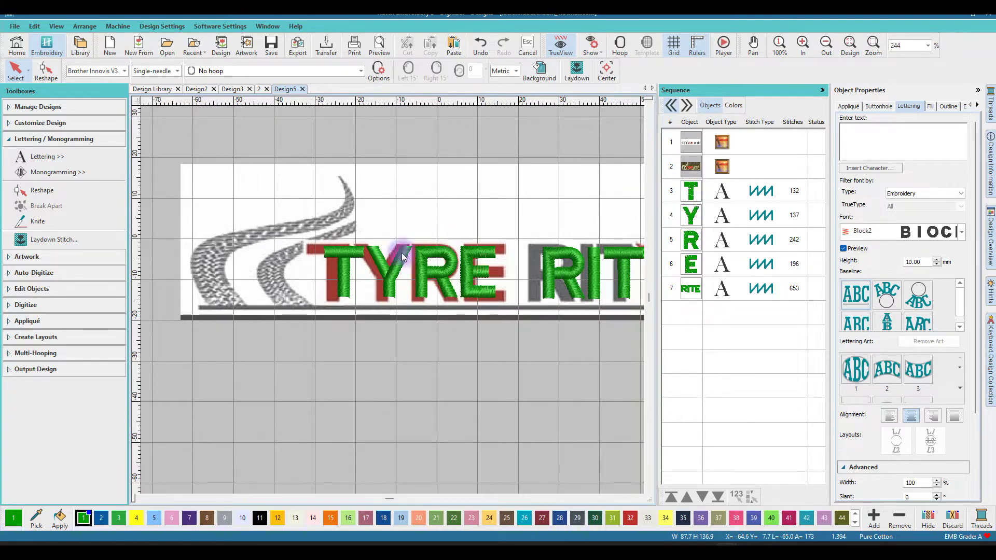
click(343, 267)
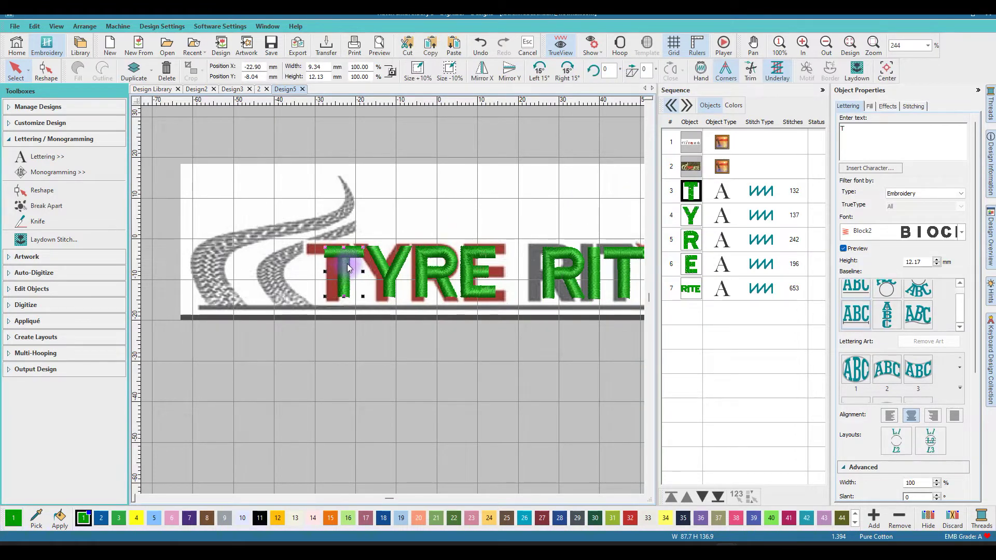
scroll(393, 300, up, 2)
drag(393, 300, 375, 291)
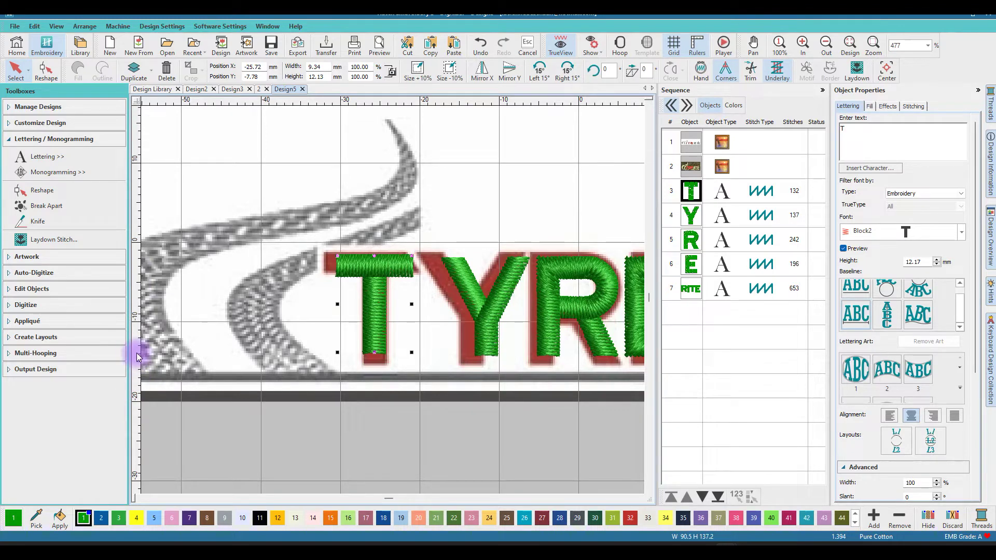
- Add two horizontal guides and enlarge the T to about 10.9 × 14.2 mm over the artwork's T
drag(136, 353, 138, 351)
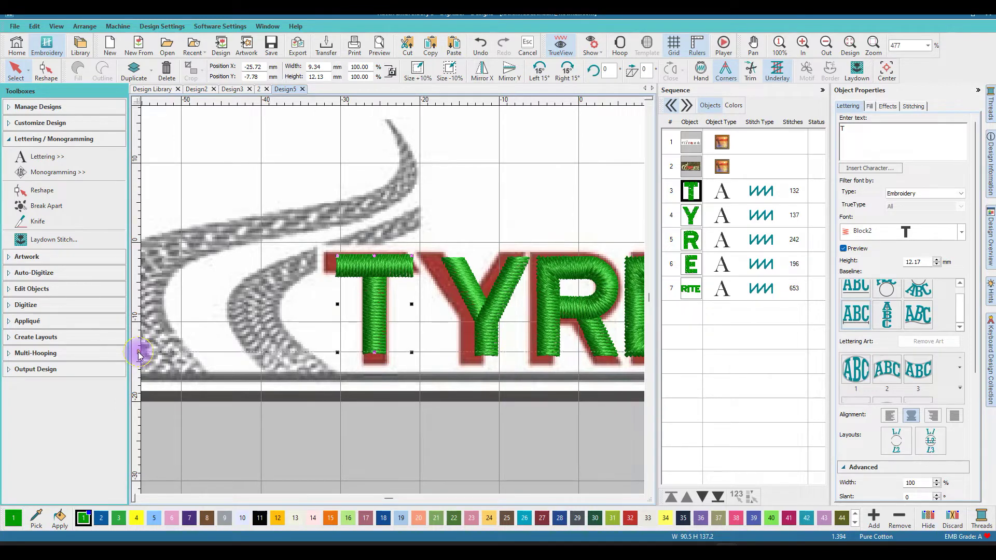
drag(139, 354, 137, 367)
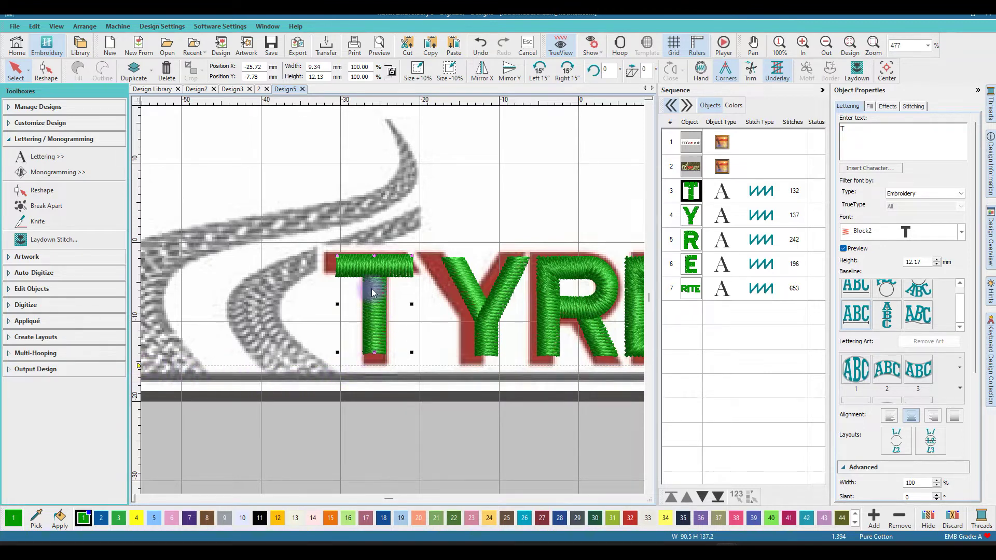
drag(377, 299, 376, 310)
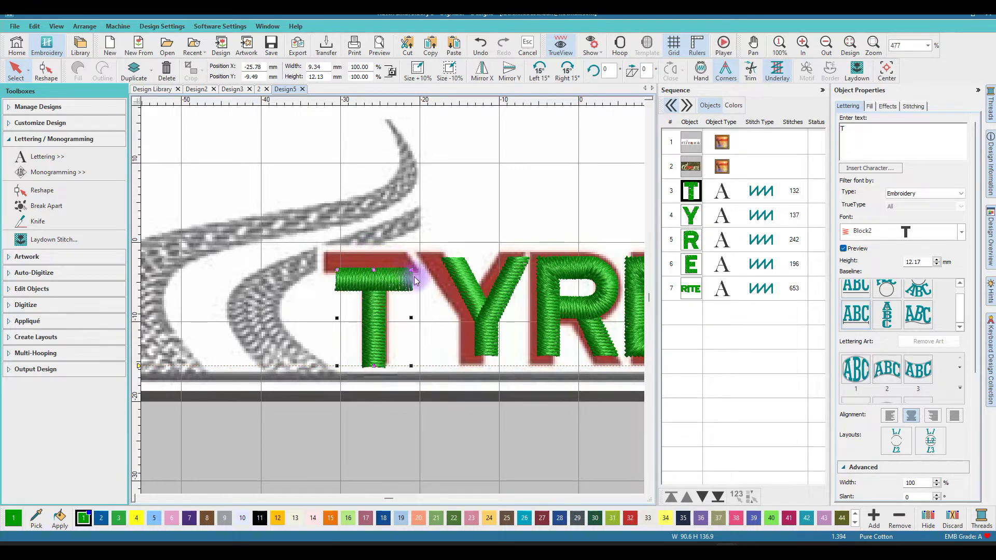
drag(338, 271, 369, 280)
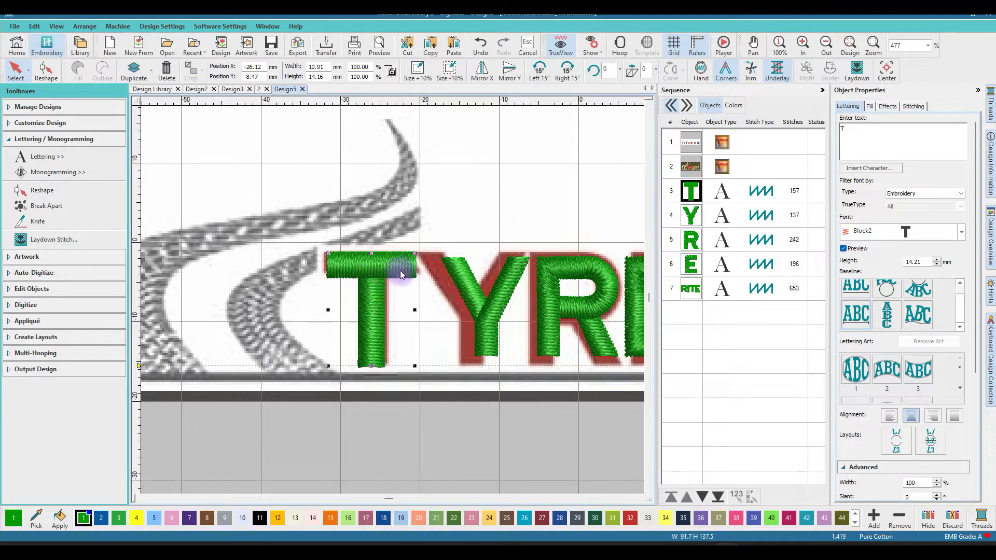
drag(402, 262, 400, 277)
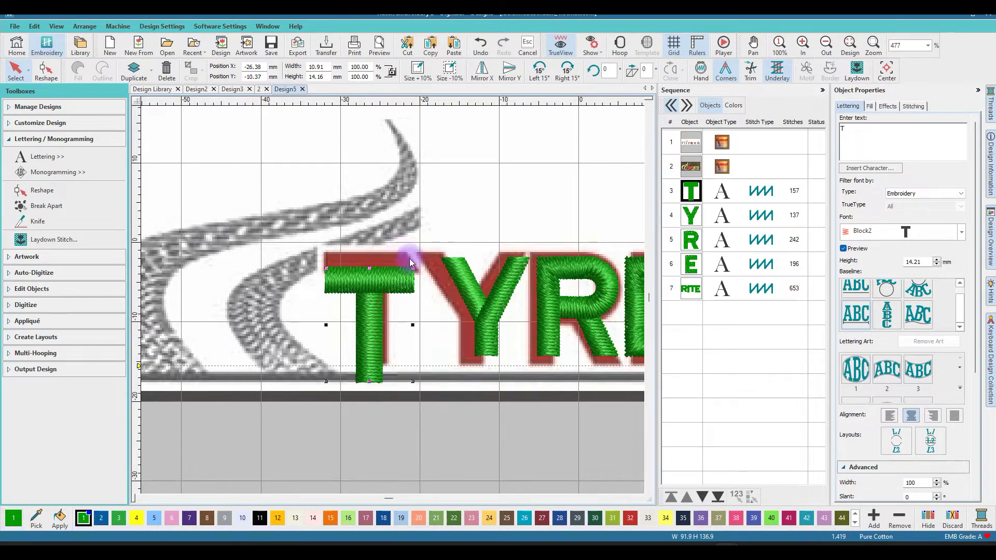
drag(374, 279, 380, 267)
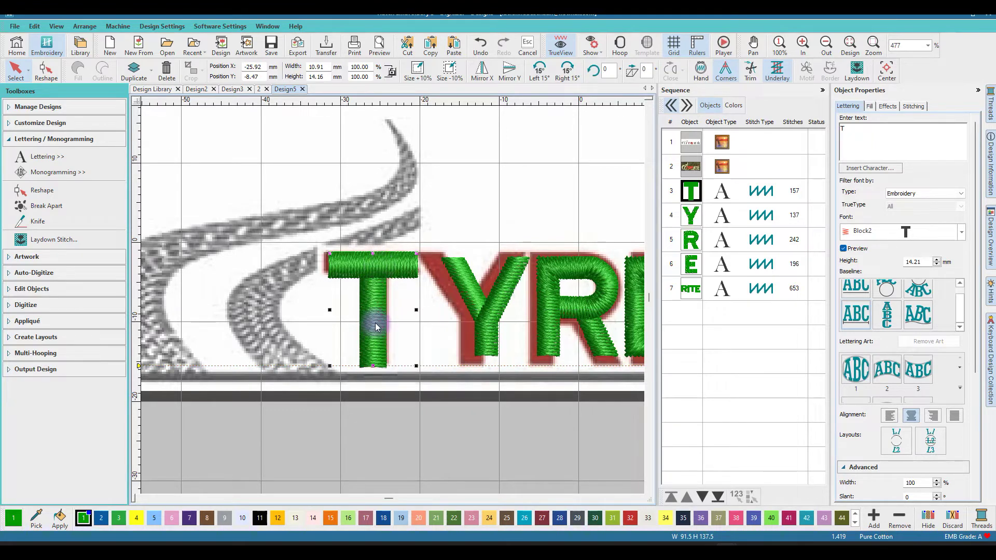
- Align the T in its final position, undoing an accidental change to the grey artwork
drag(375, 324, 377, 326)
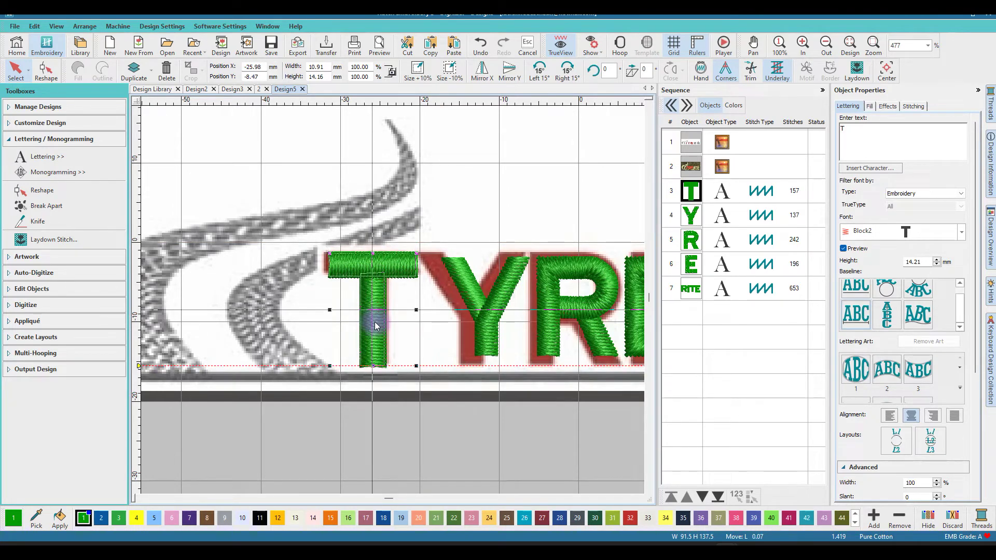
drag(377, 325, 376, 326)
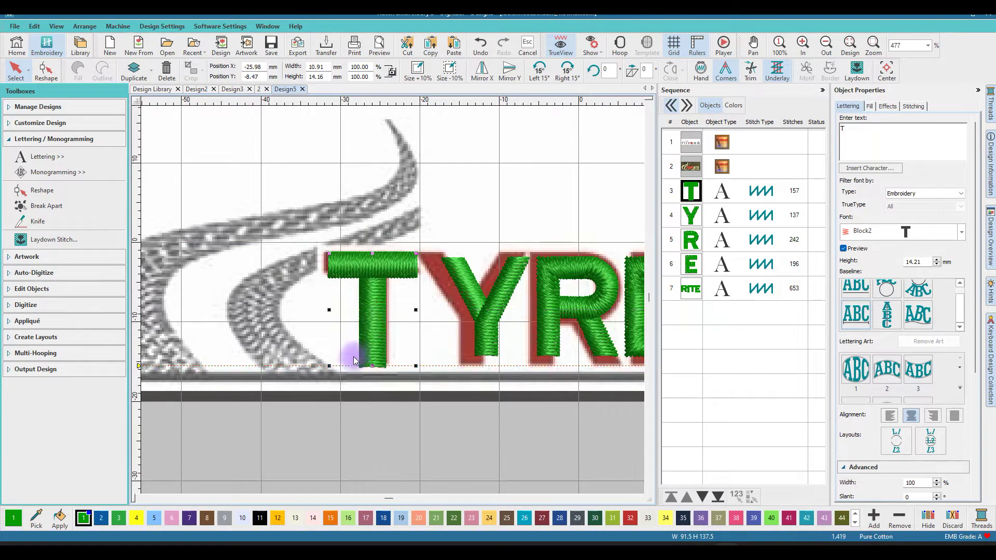
click(225, 362)
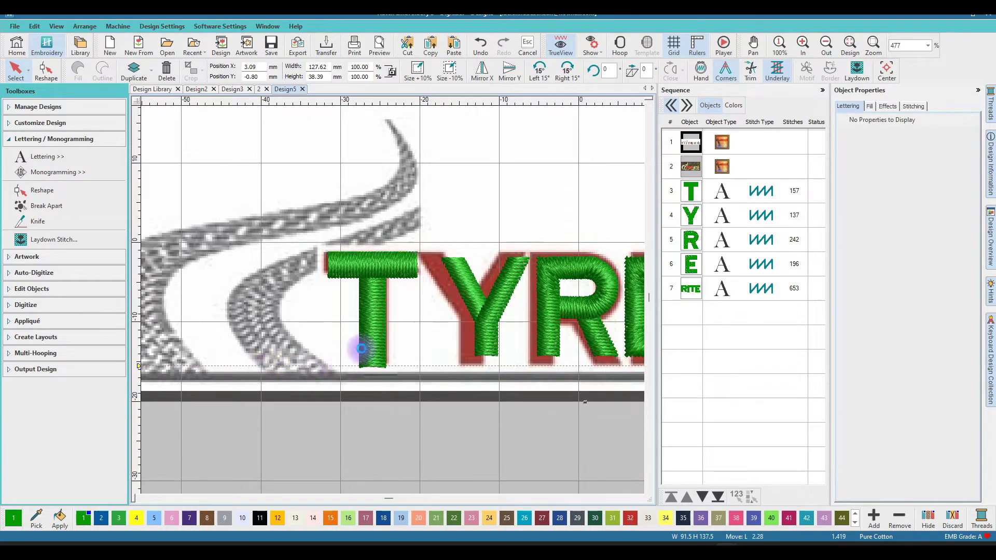
click(480, 44)
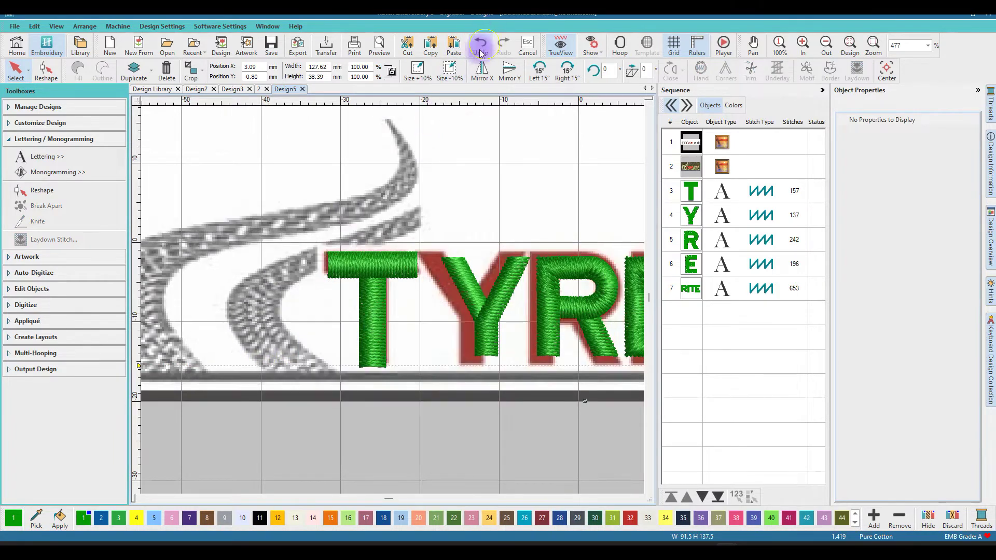
click(371, 337)
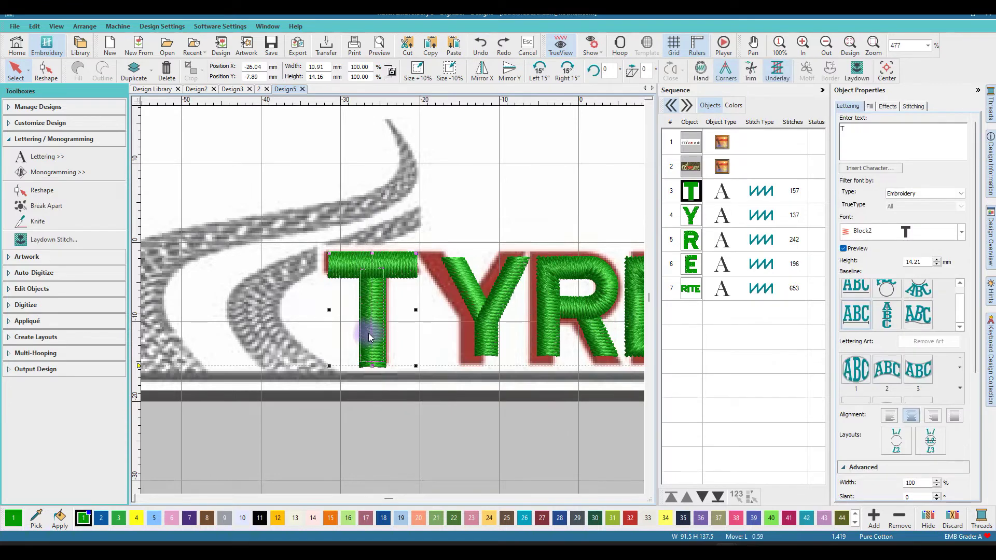
drag(370, 336, 369, 339)
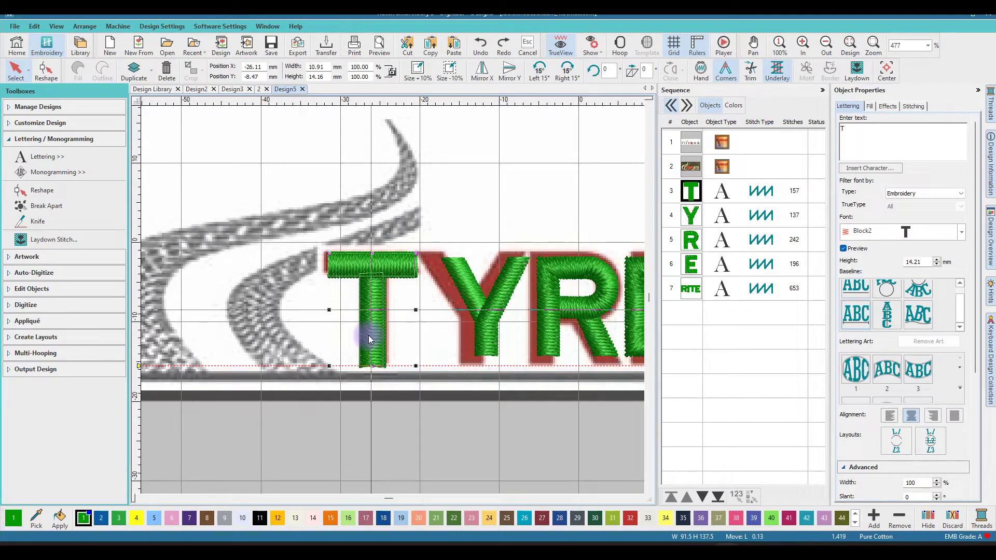
drag(369, 339, 370, 339)
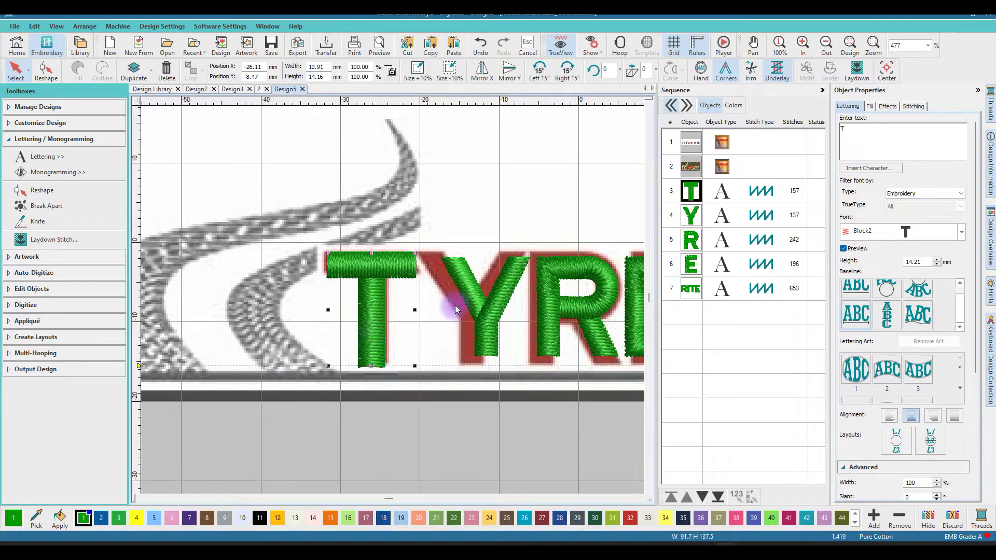
- Resize the Y to 12.60 × 14.29 mm over the artwork's Y and add a horizontal guide
click(471, 294)
drag(444, 263, 421, 254)
drag(486, 318, 475, 317)
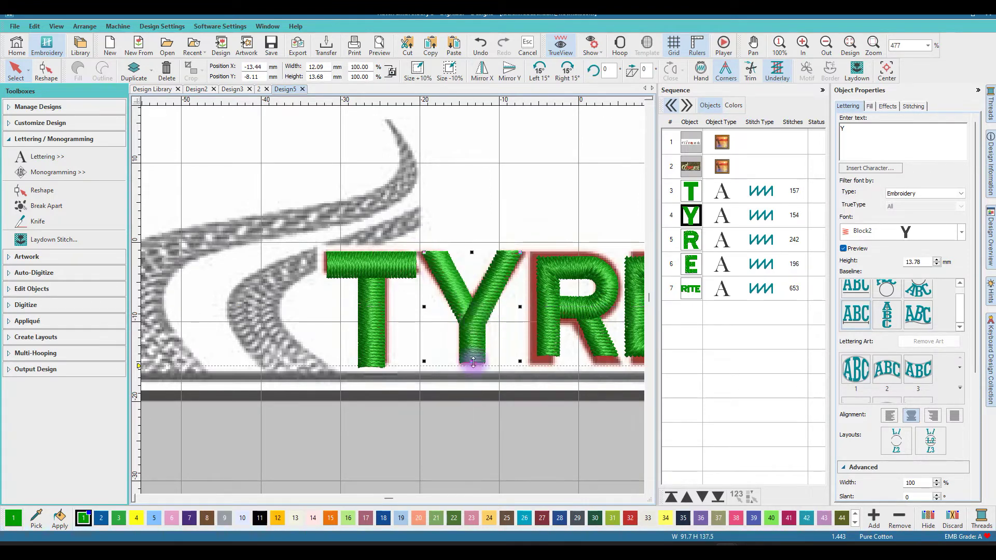
drag(472, 363, 472, 365)
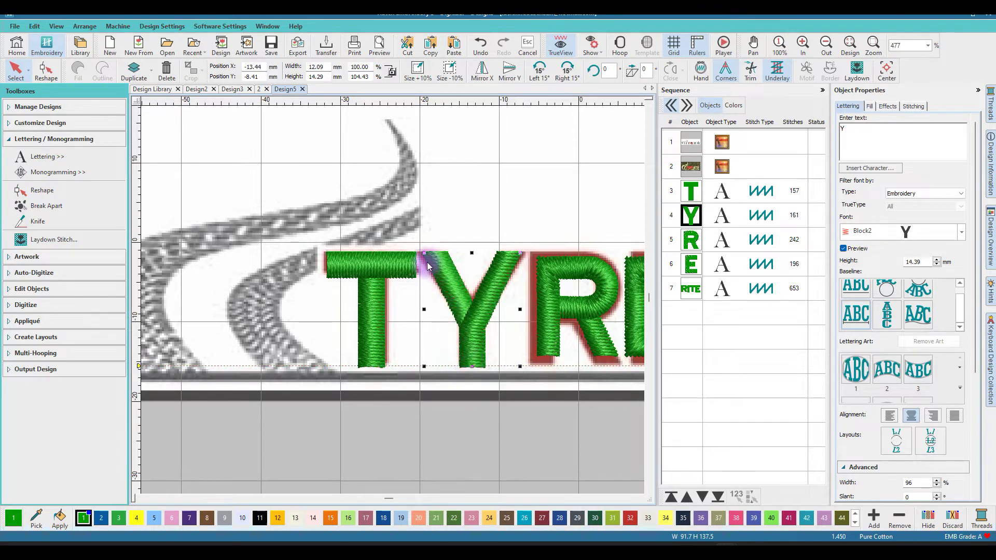
drag(425, 309, 419, 309)
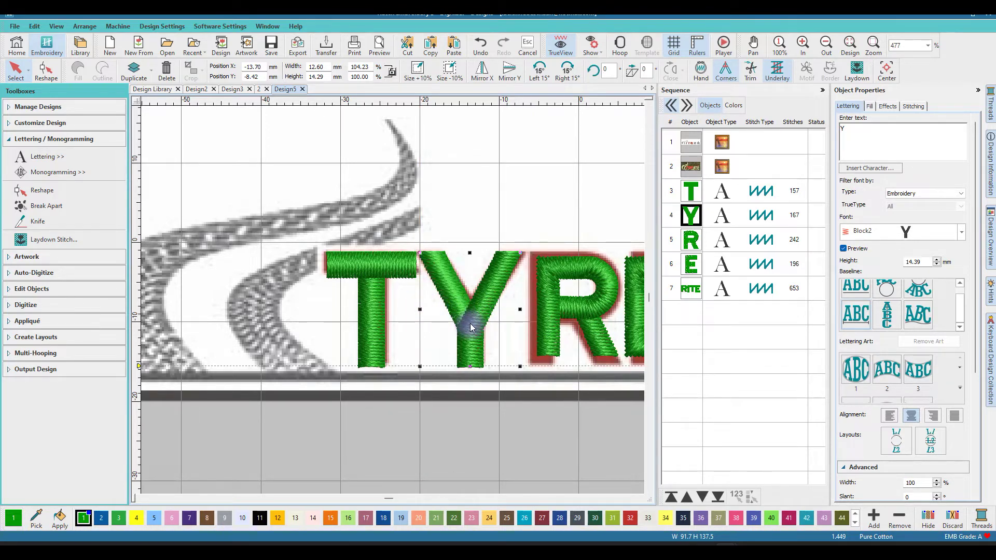
drag(471, 326, 471, 326)
click(138, 251)
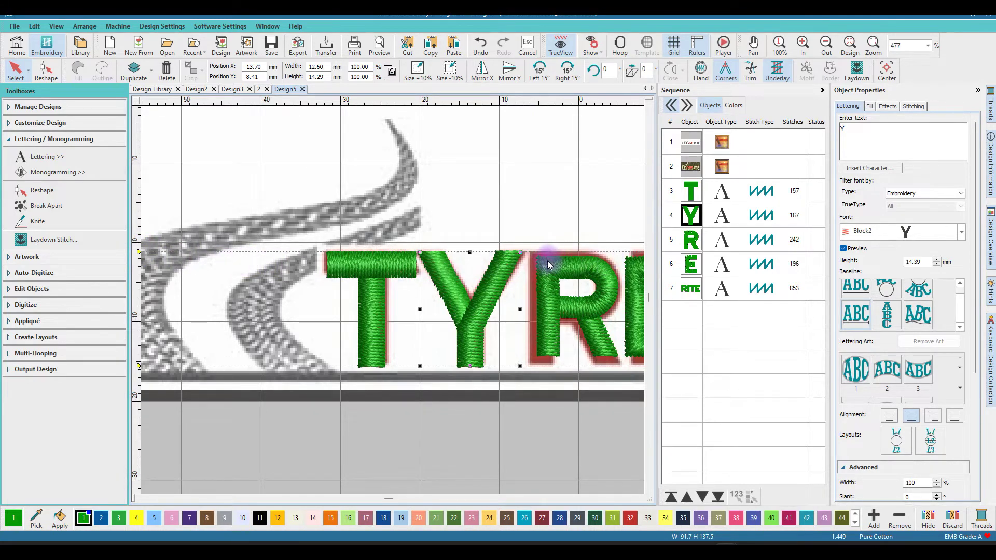
click(549, 279)
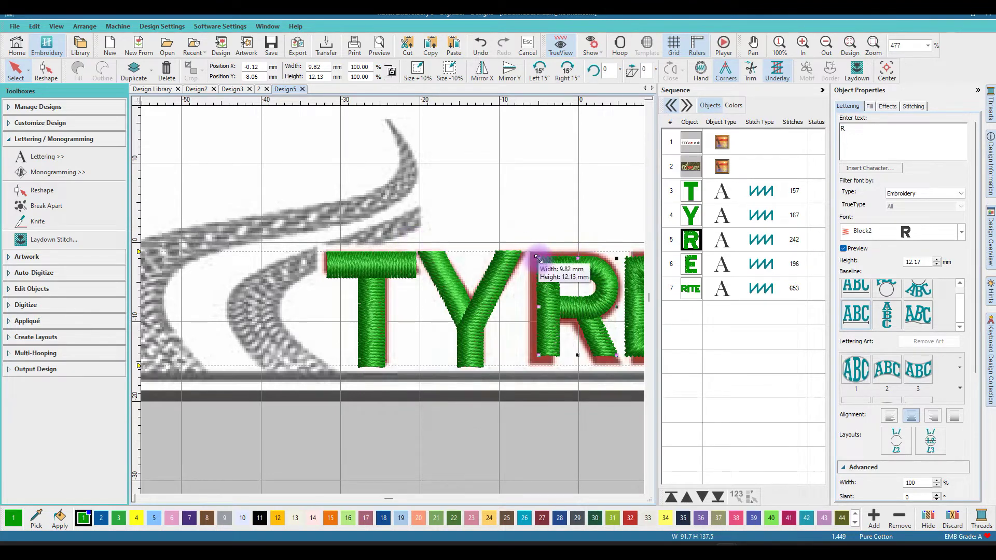
- Enlarge the R to match the artwork, widening it to about 10.93 mm
drag(538, 257, 528, 252)
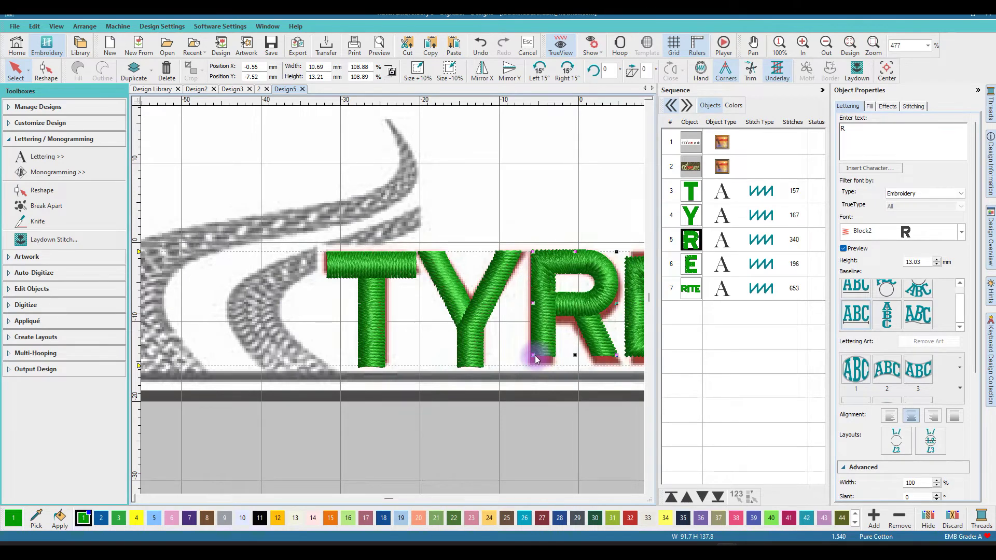
drag(574, 355, 575, 365)
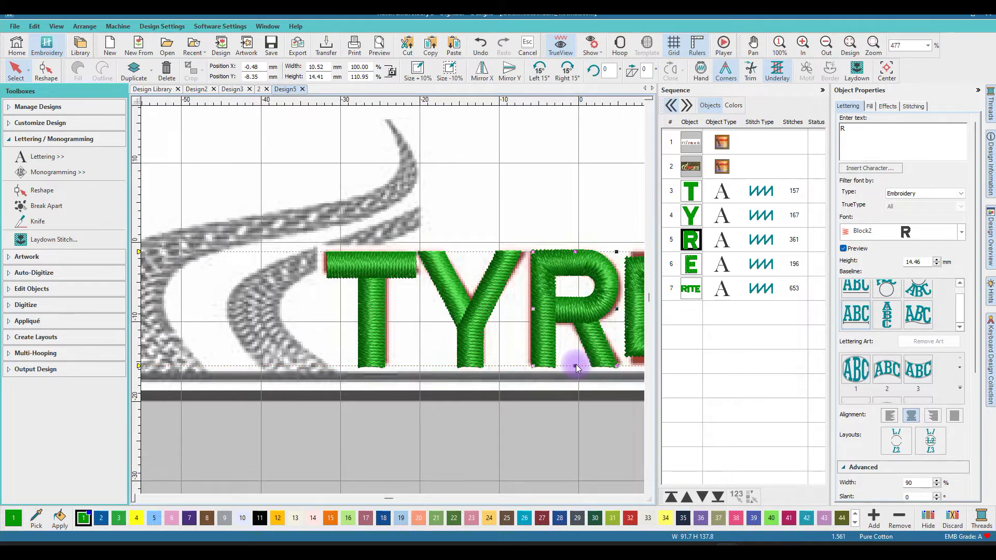
drag(617, 310, 505, 305)
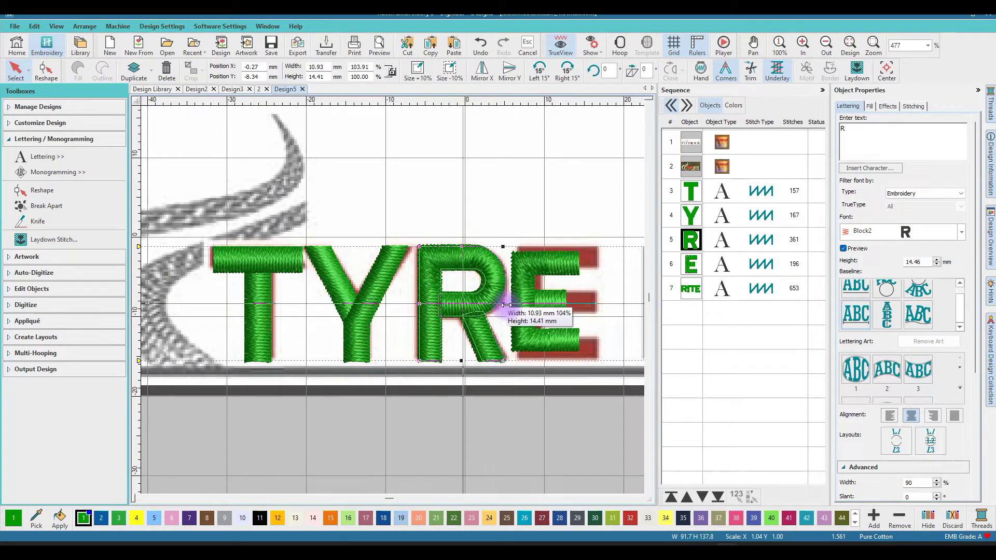
drag(505, 305, 560, 300)
- Move the E right over the artwork's E and widen it to about 10 mm
drag(525, 347, 520, 366)
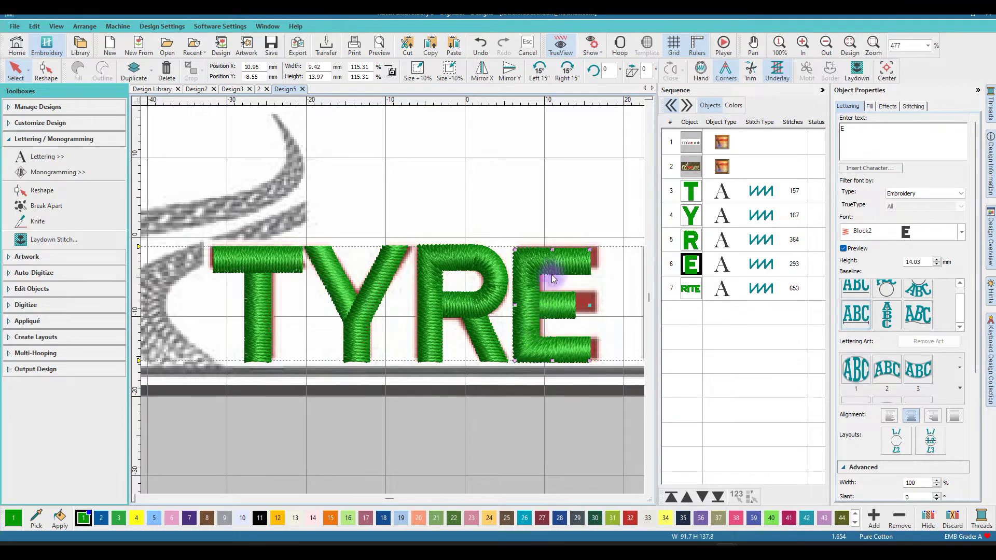
drag(555, 266, 565, 263)
drag(523, 302, 556, 303)
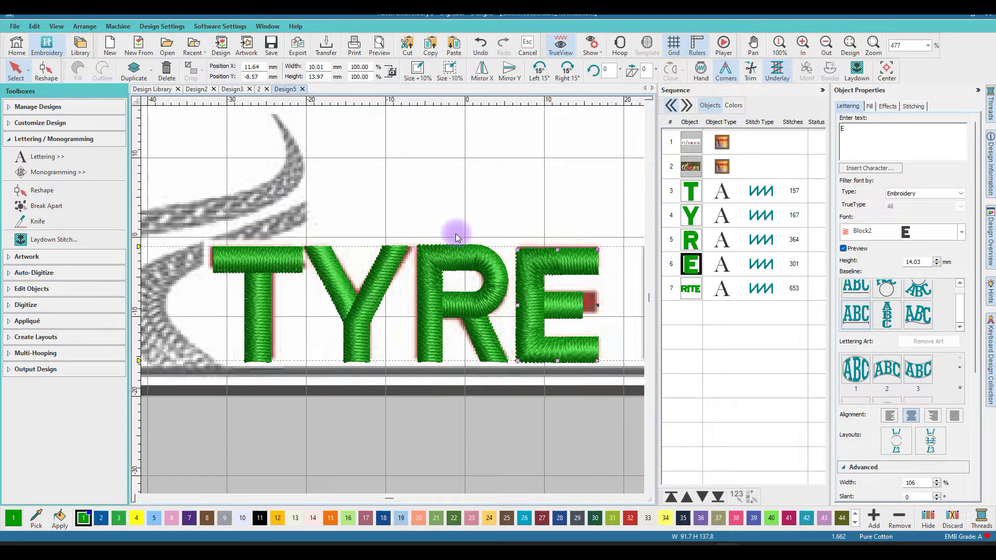
scroll(456, 234, down, 4)
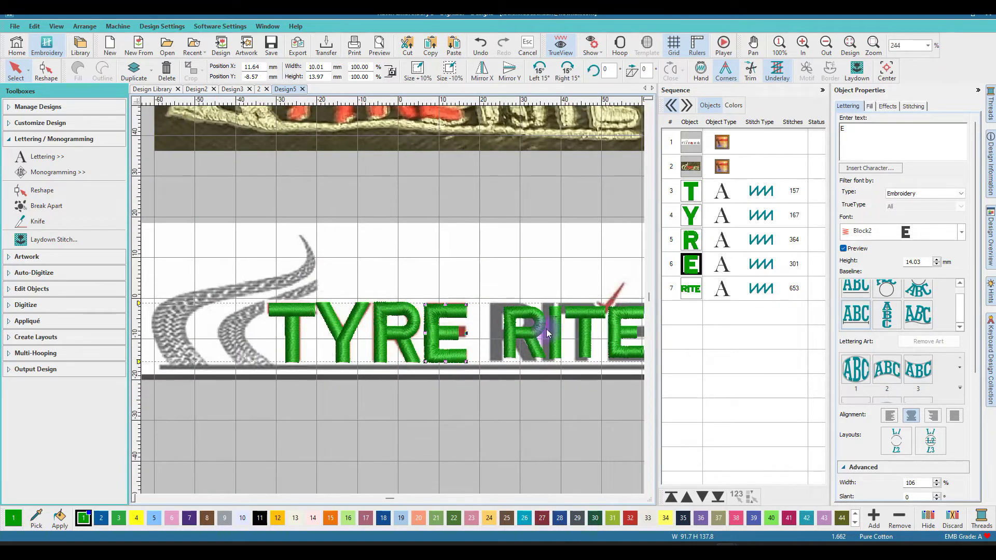
- Select the RITE object in the Sequence list and break it into separate R, I, T, E letters
scroll(565, 324, down, 1)
click(385, 303)
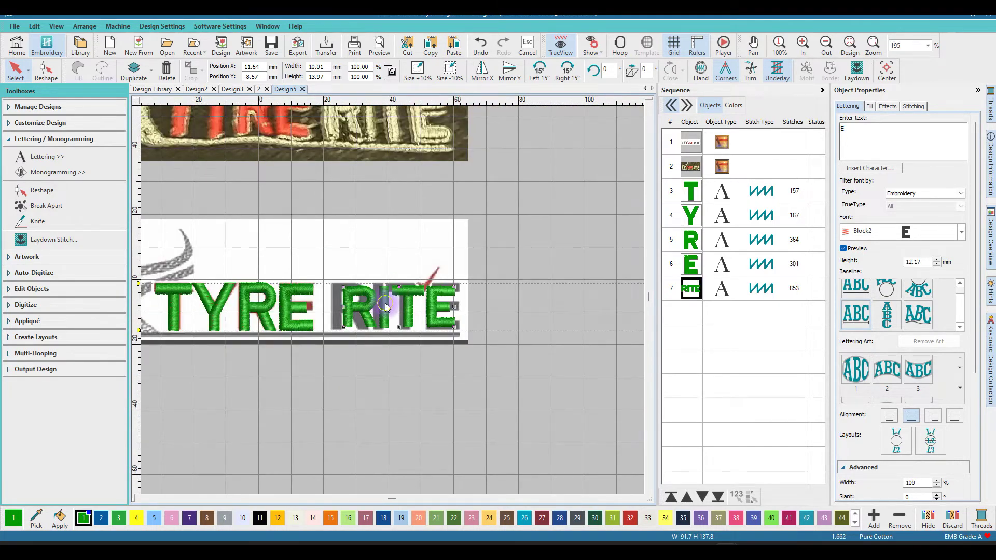
click(693, 288)
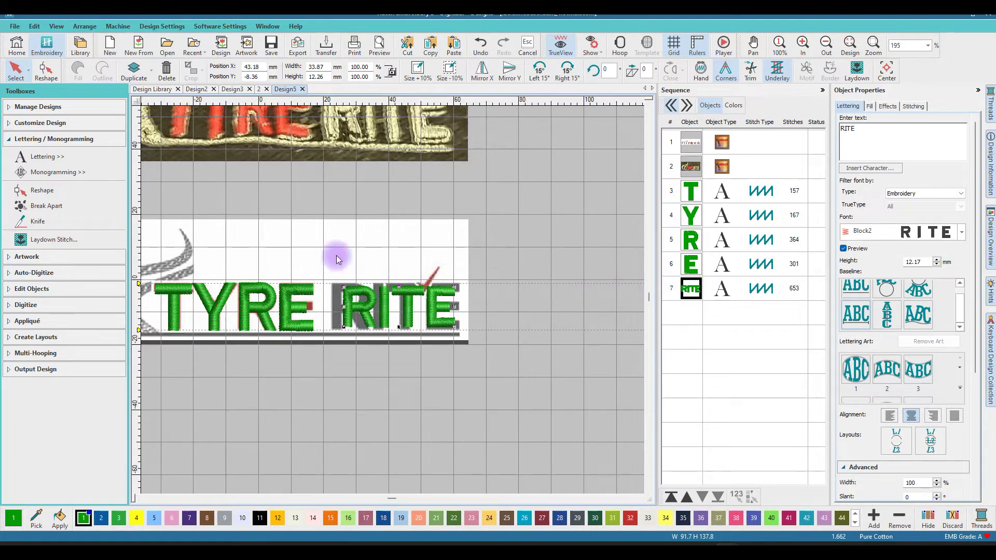
click(38, 210)
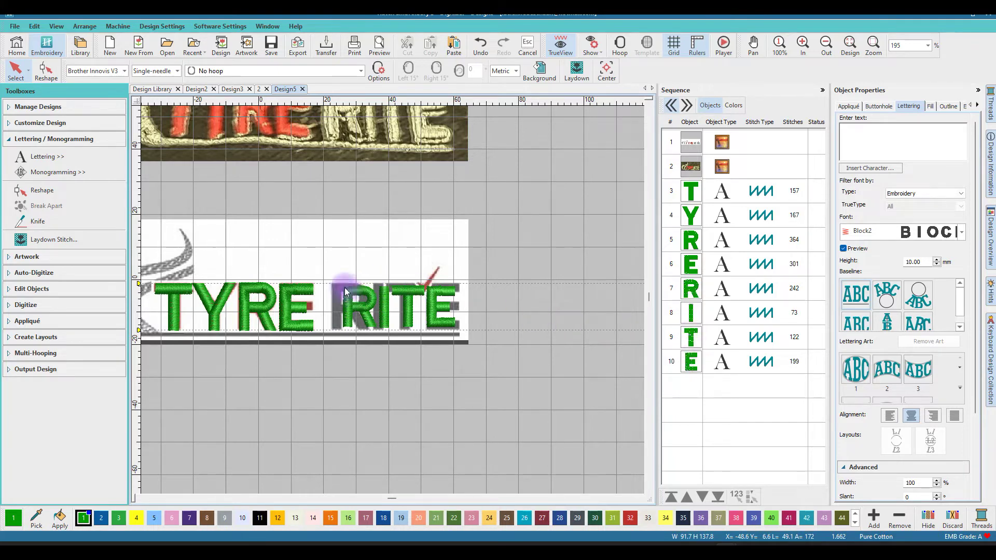
scroll(393, 304, up, 2)
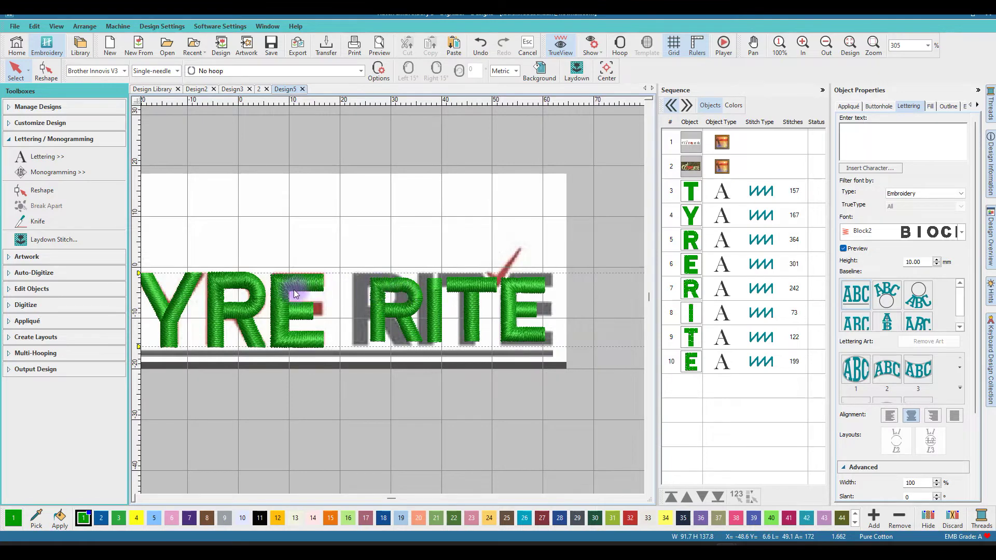
scroll(393, 305, down, 1)
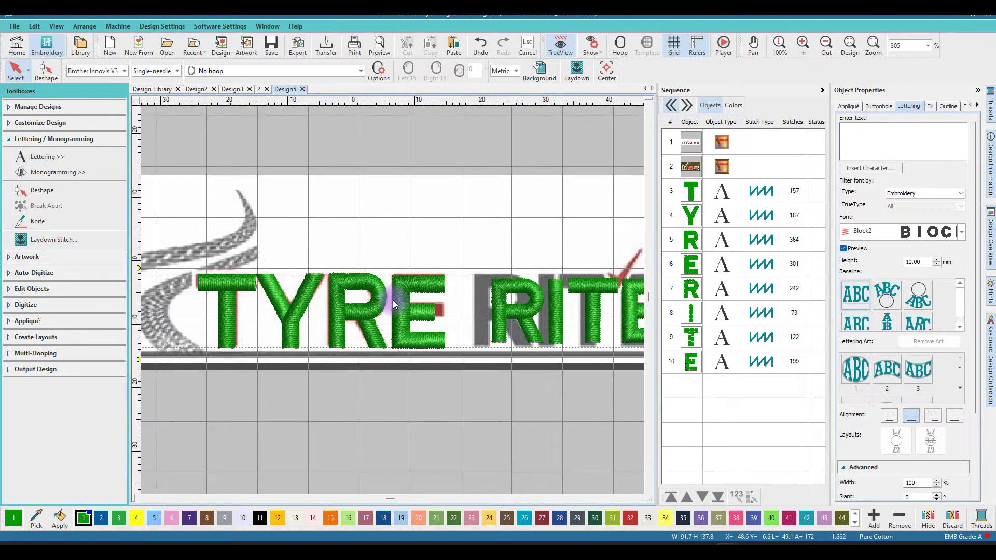
scroll(394, 303, up, 2)
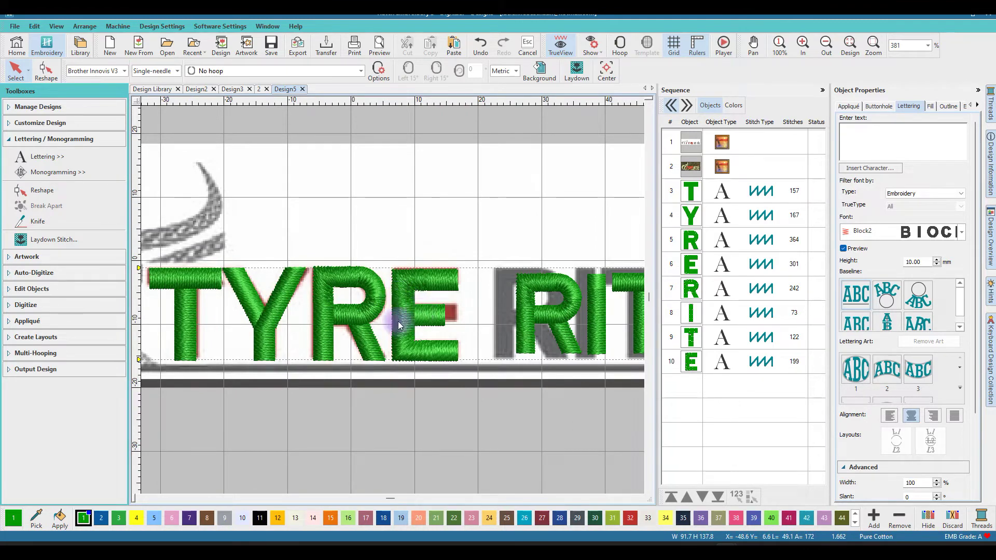
click(429, 315)
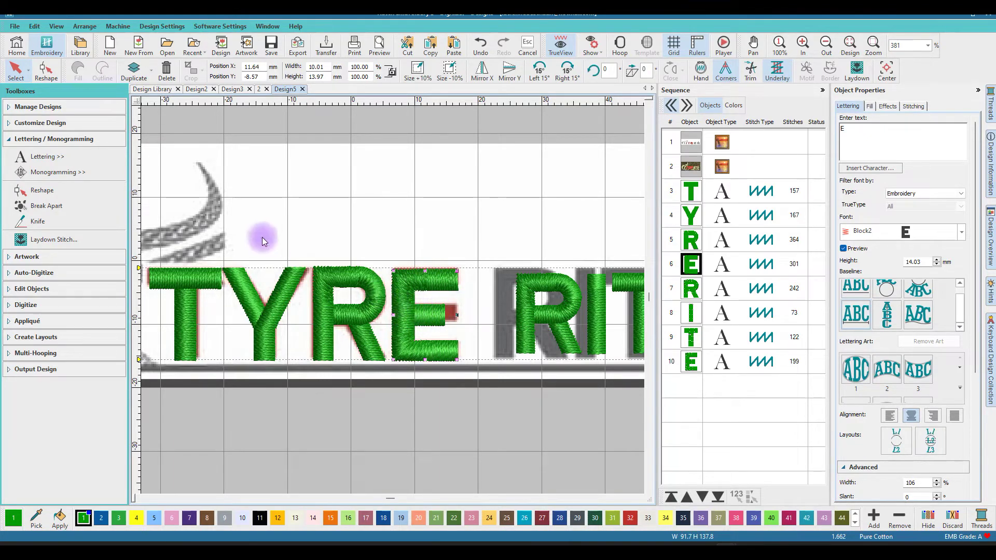
- Break the E of TYRE in Reshape mode into two fill objects, separating its middle bar
click(45, 71)
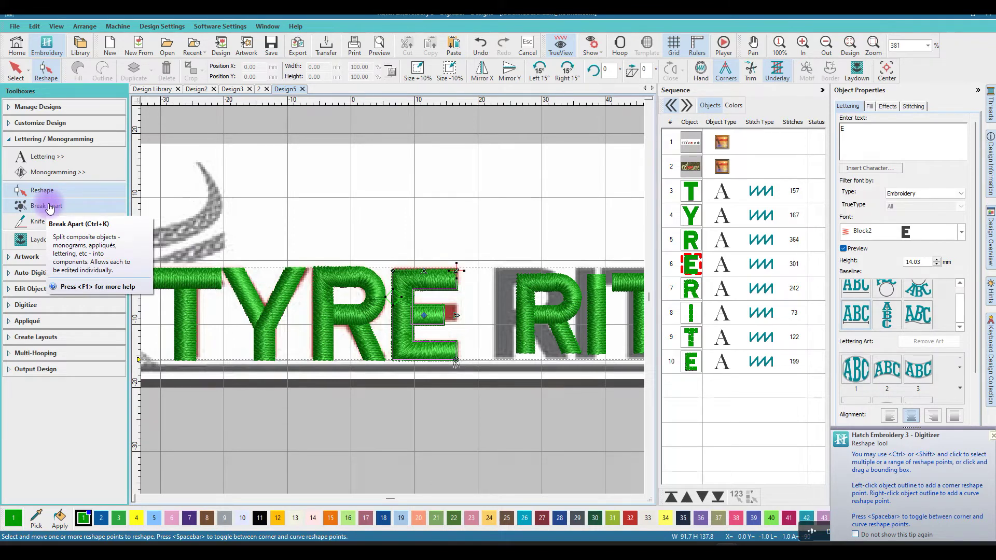
click(48, 206)
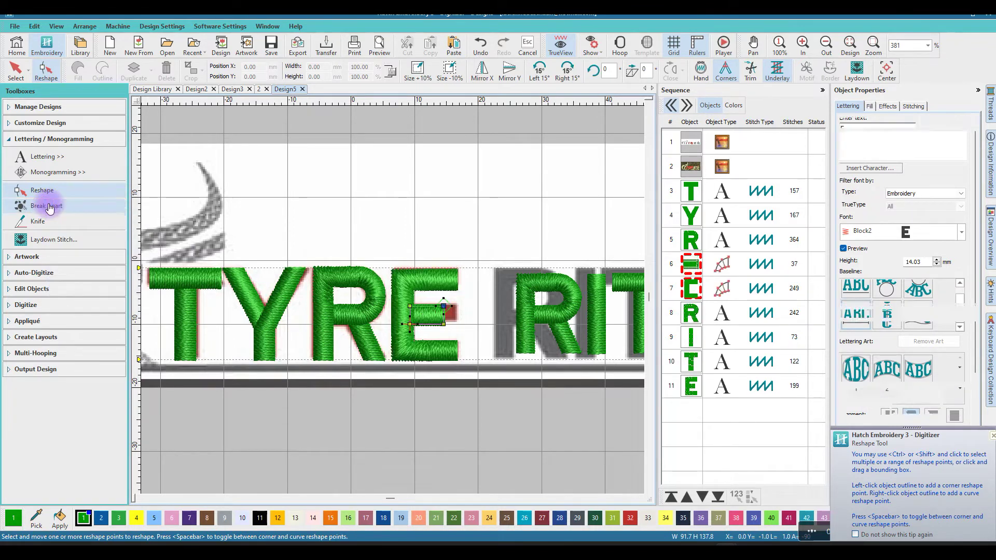
scroll(435, 323, up, 4)
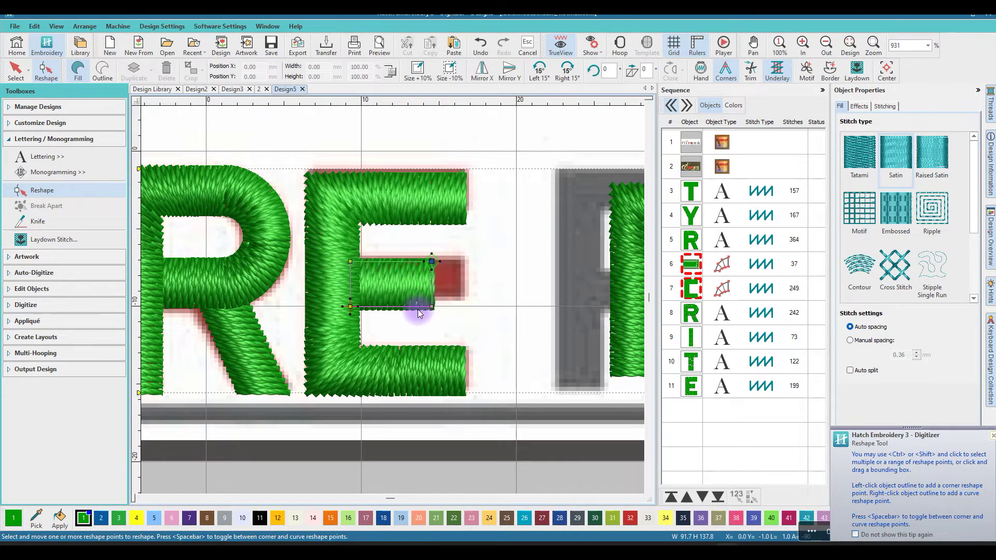
- Select the E of TYRE and check its outline's reshape points
click(16, 70)
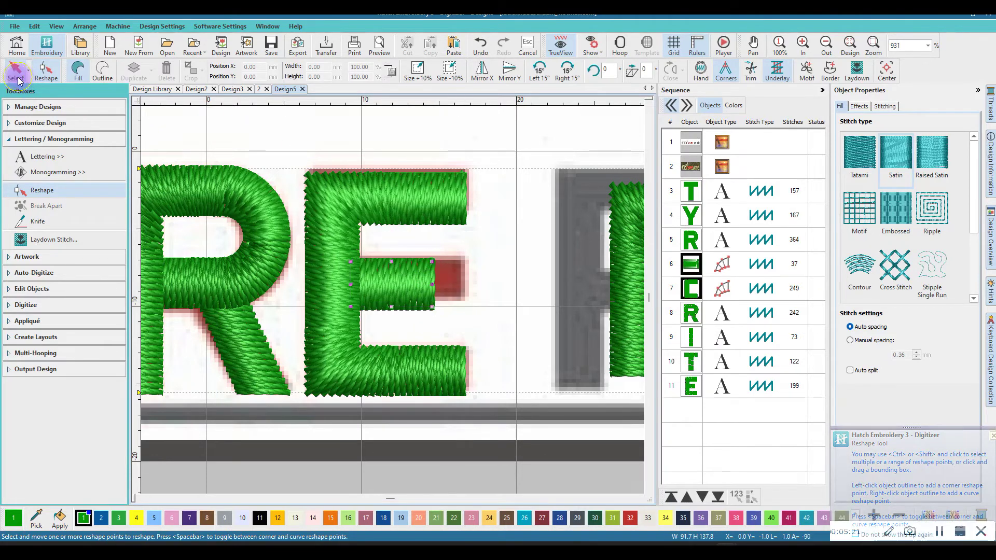
click(399, 174)
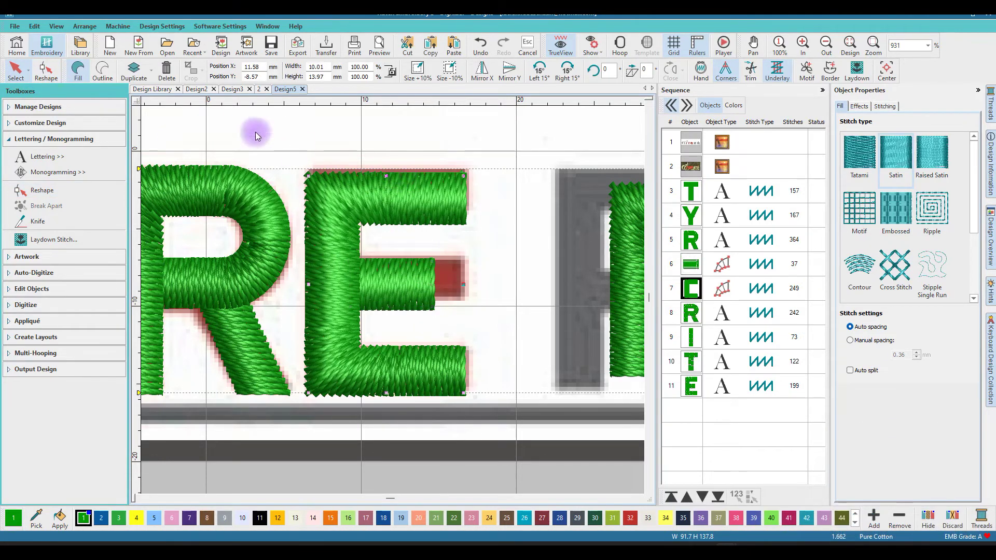
click(47, 70)
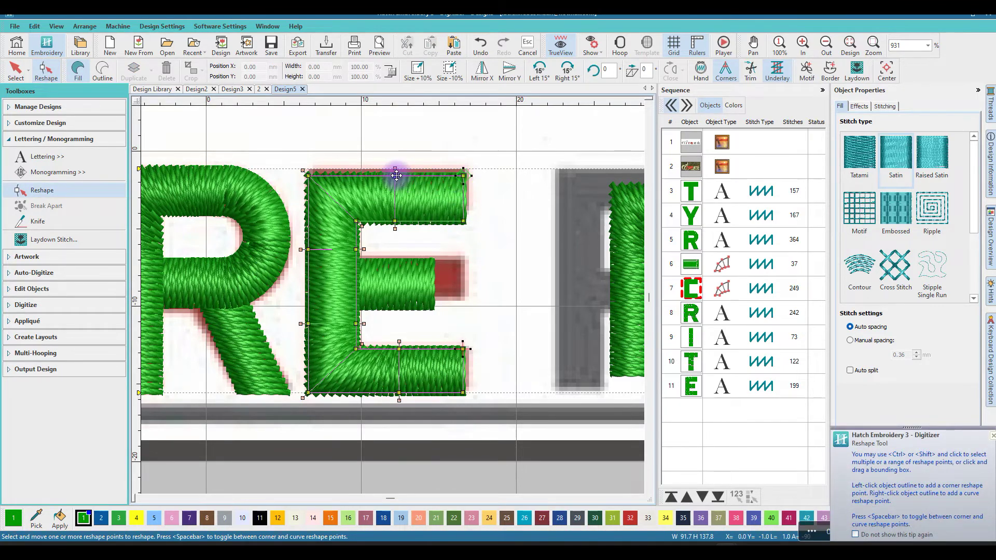
key(Escape)
scroll(391, 302, down, 2)
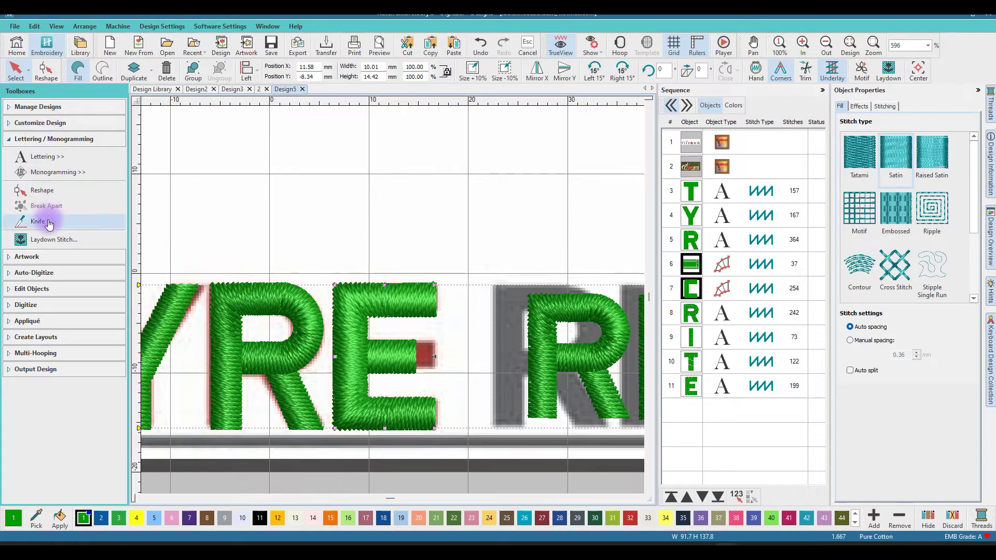
- Drag the middle bar's two right-hand points right to the artwork's red bar end
click(46, 70)
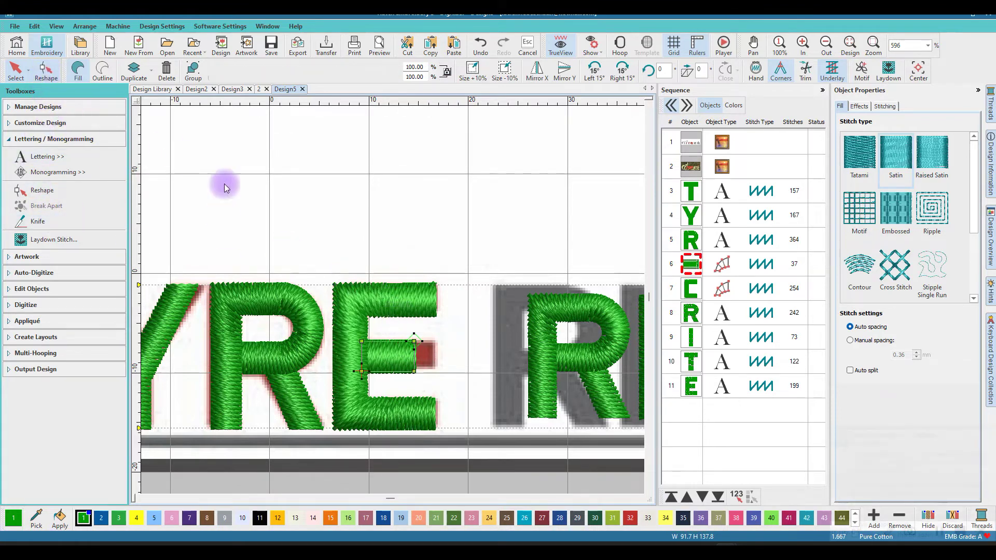
scroll(393, 304, up, 1)
scroll(393, 304, up, 2)
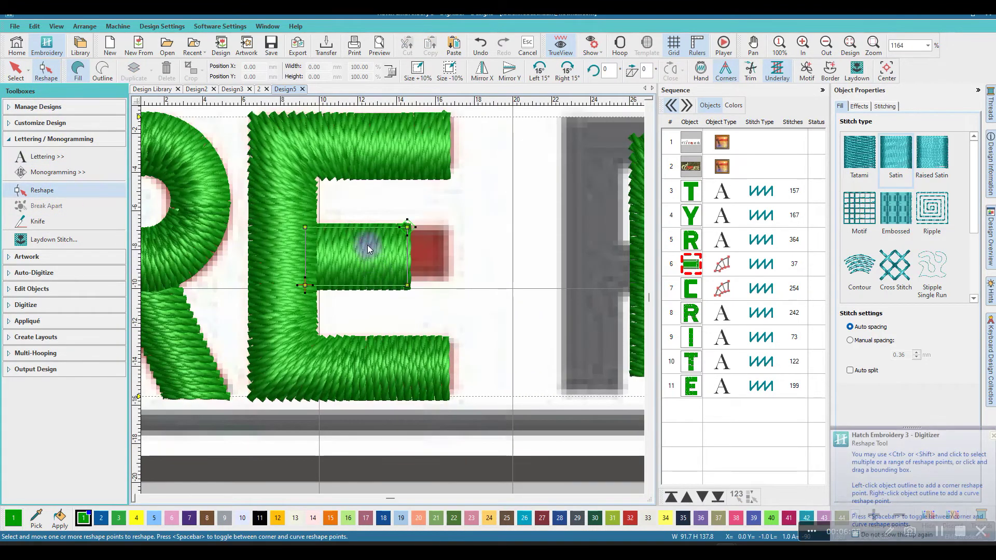
click(407, 227)
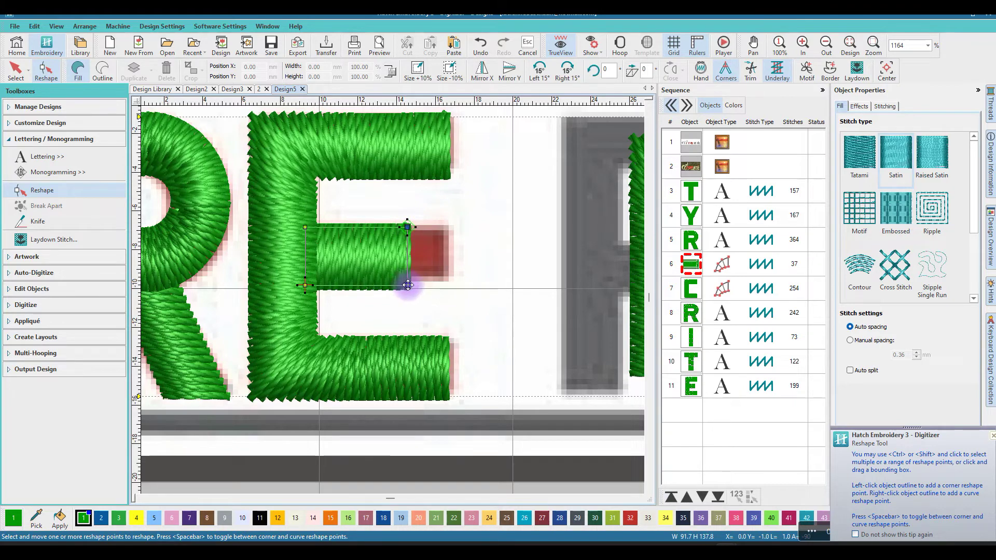
ctrl+click(408, 285)
click(407, 285)
drag(407, 285, 446, 284)
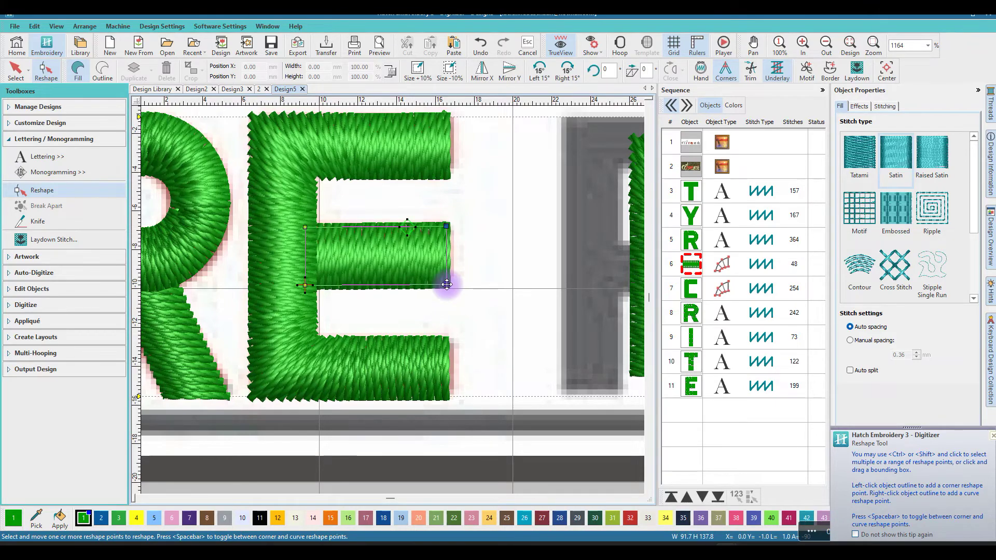
scroll(391, 295, down, 5)
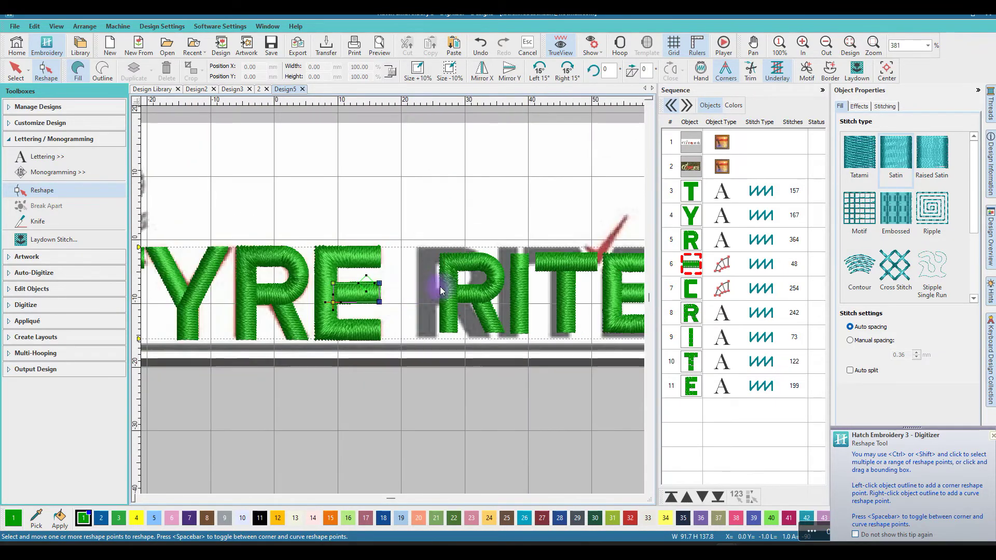
scroll(412, 293, down, 2)
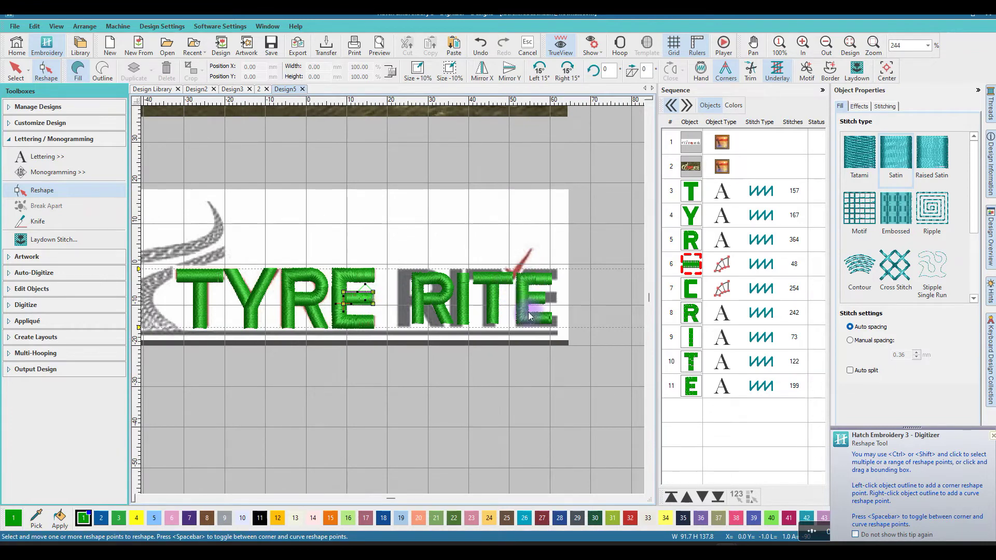
- Delete the last E of RITE
click(16, 72)
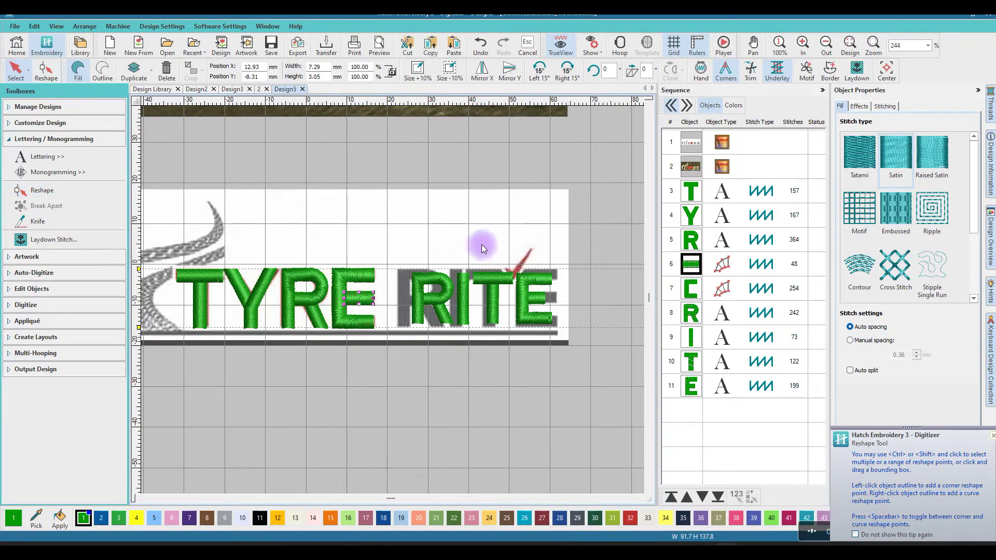
click(545, 249)
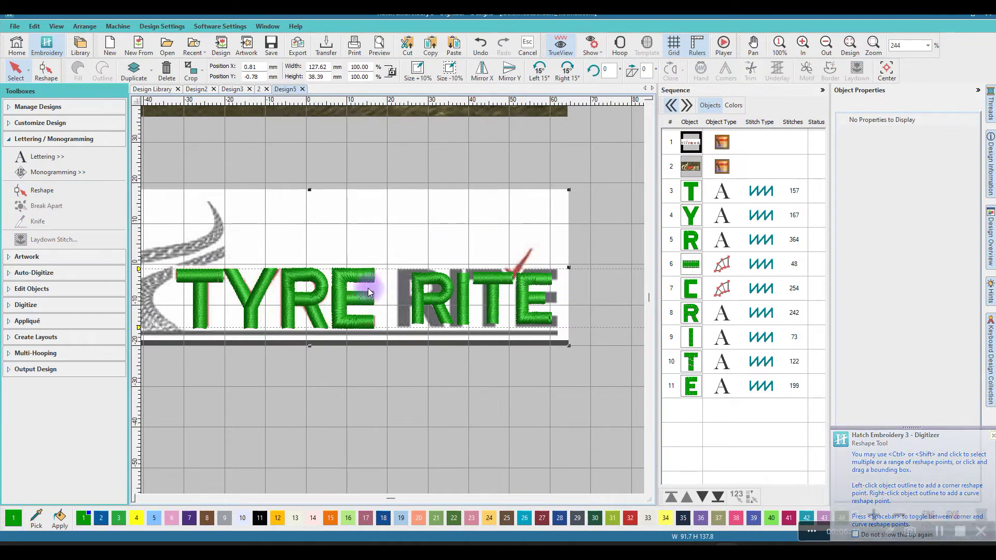
click(534, 301)
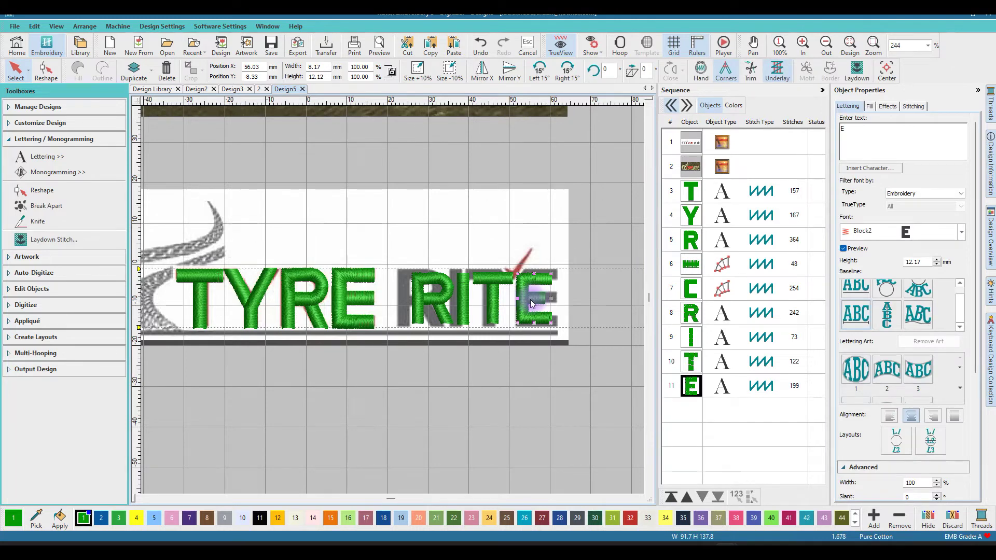
key(Delete)
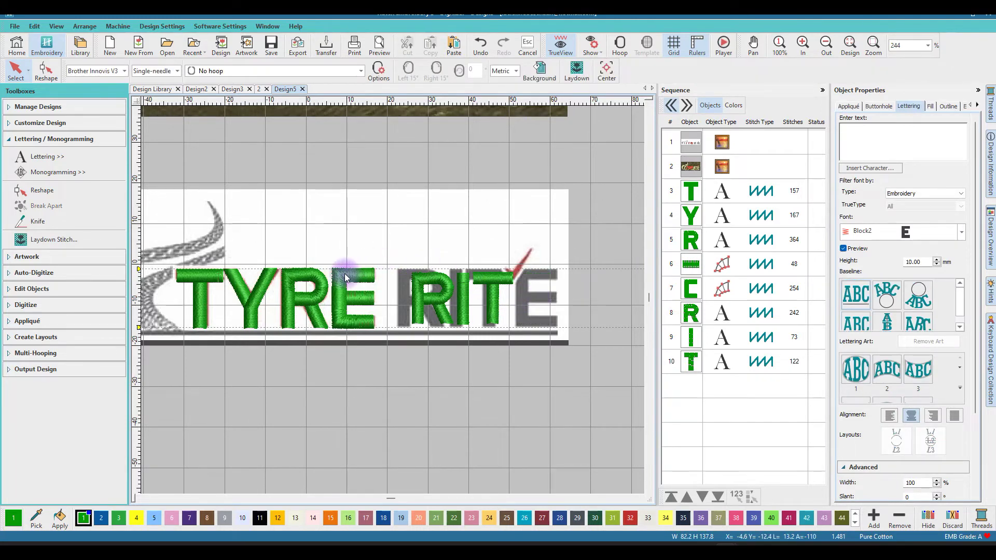
- Select both pieces of TYRE's E and group them together
click(350, 277)
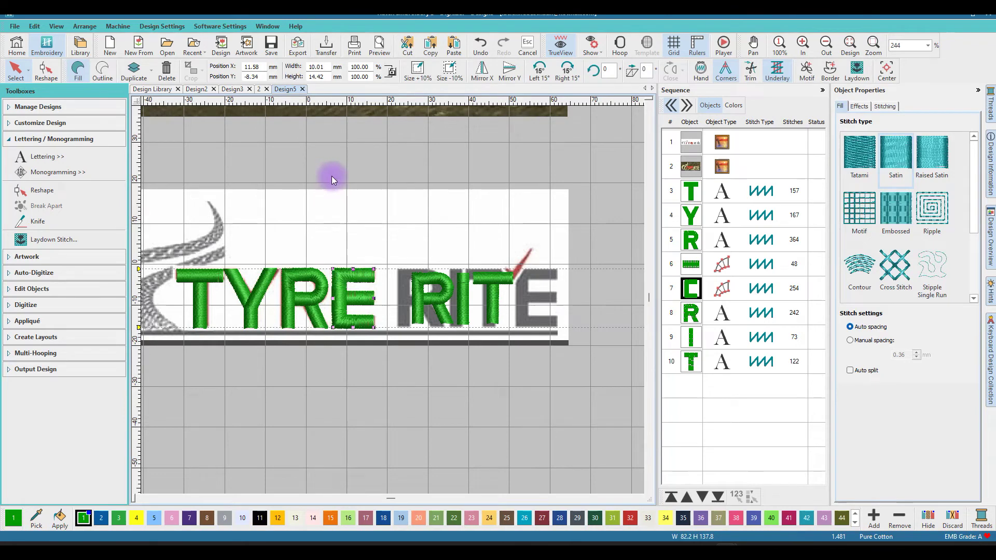
drag(326, 175, 375, 253)
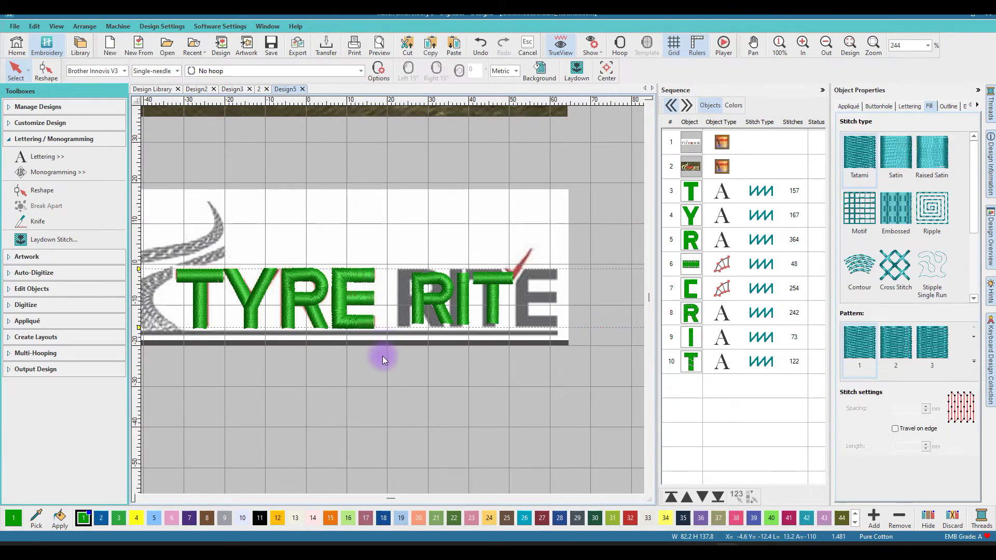
drag(383, 357, 383, 357)
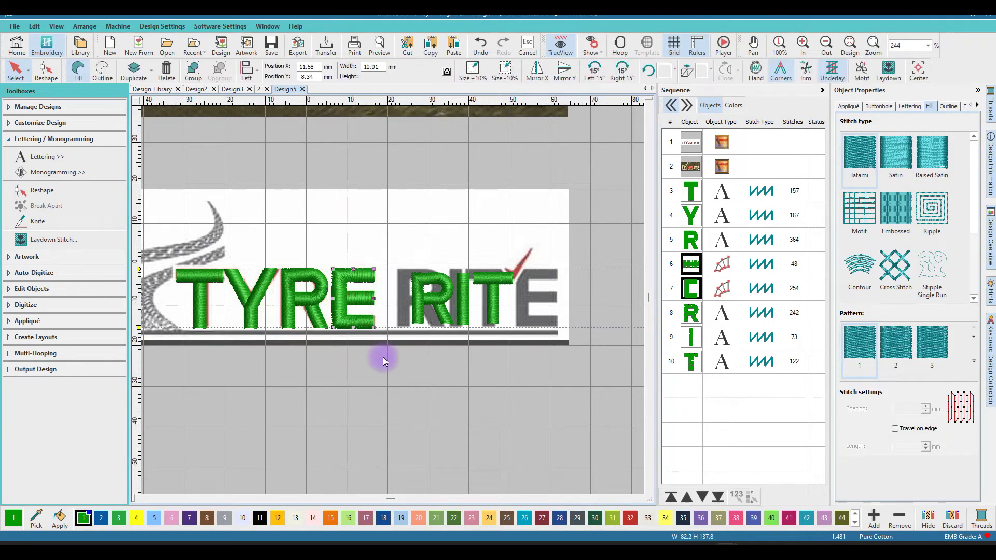
right_click(355, 299)
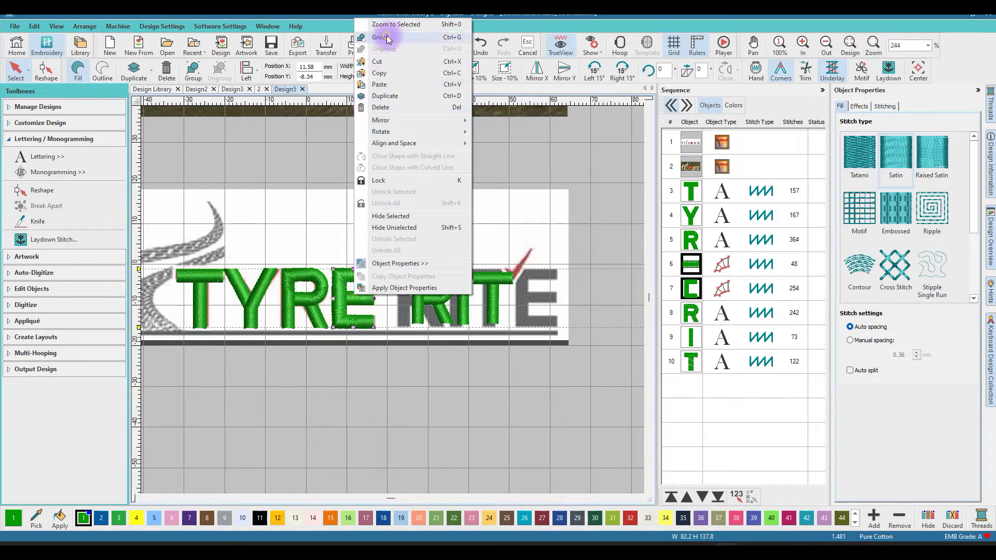
click(378, 36)
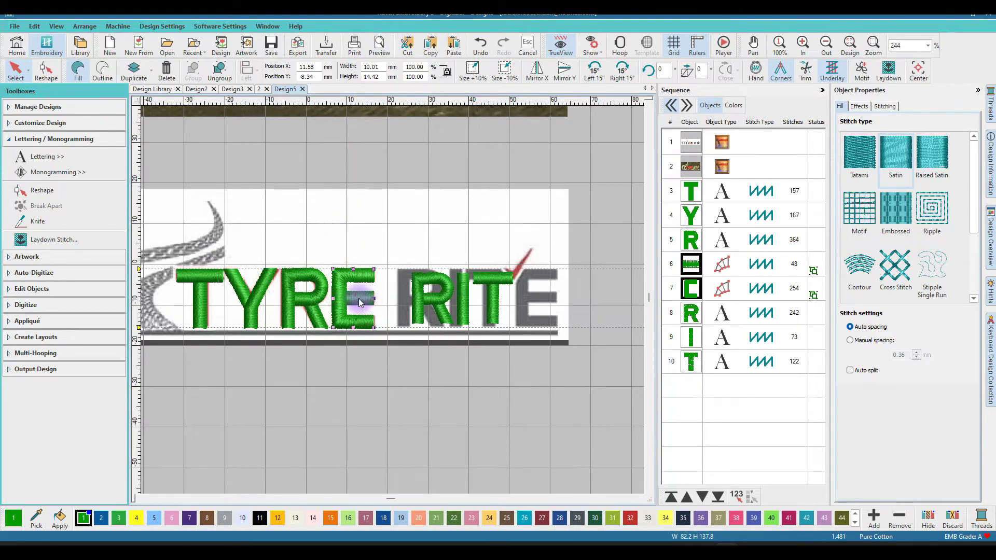
- Drag a copy of the grouped E into RITE's final E position
click(703, 265)
mouse_move(700, 267)
mouse_down()
mouse_move(691, 236)
mouse_move(688, 283)
mouse_up()
drag(359, 297, 541, 302)
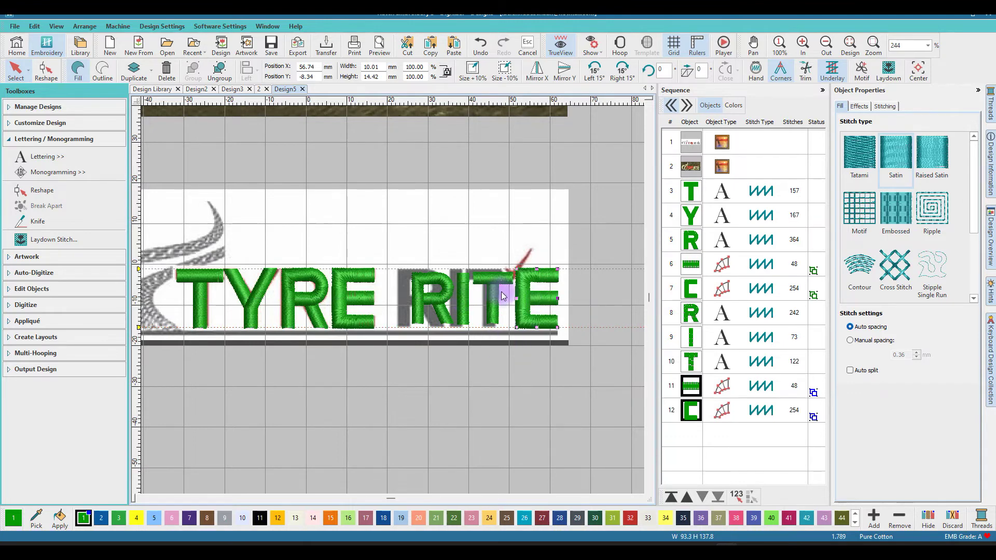
scroll(391, 296, down, 1)
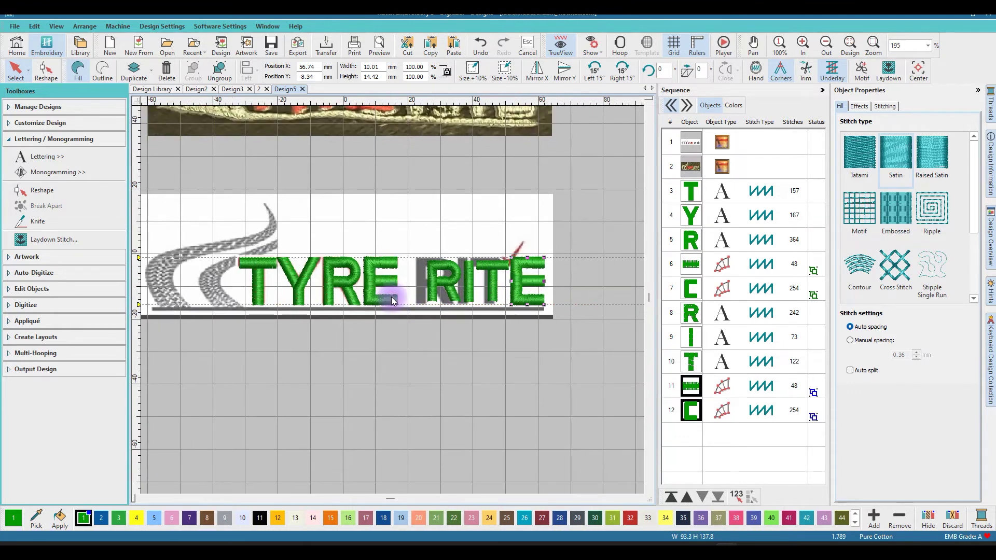
scroll(391, 297, up, 2)
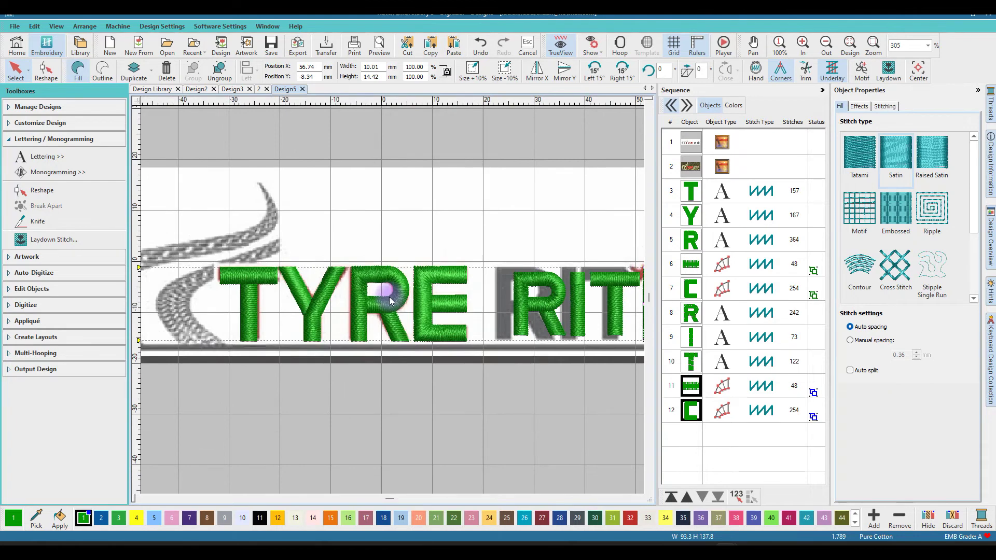
scroll(390, 298, up, 2)
scroll(393, 303, down, 1)
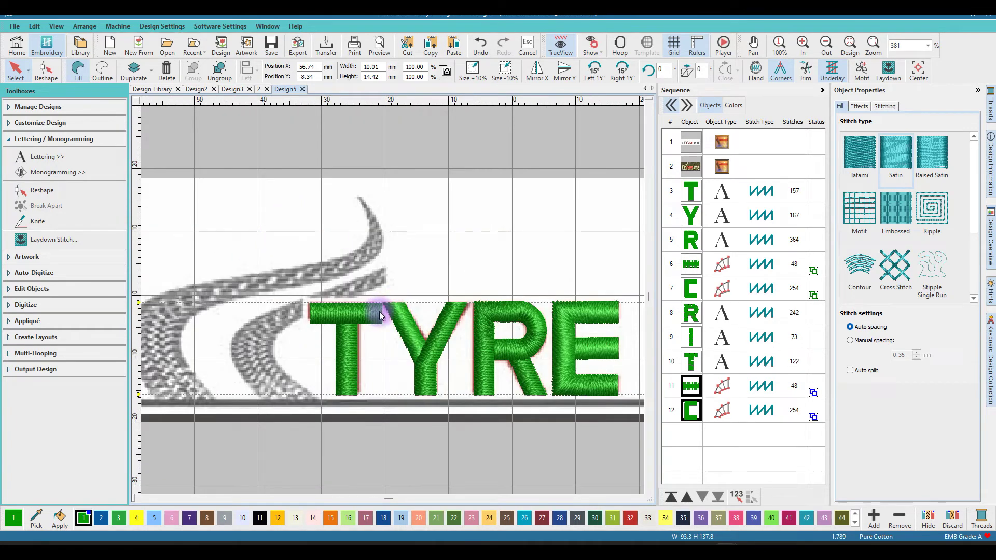
- Break the T of TYRE apart into a separate stem and crossbar
click(380, 315)
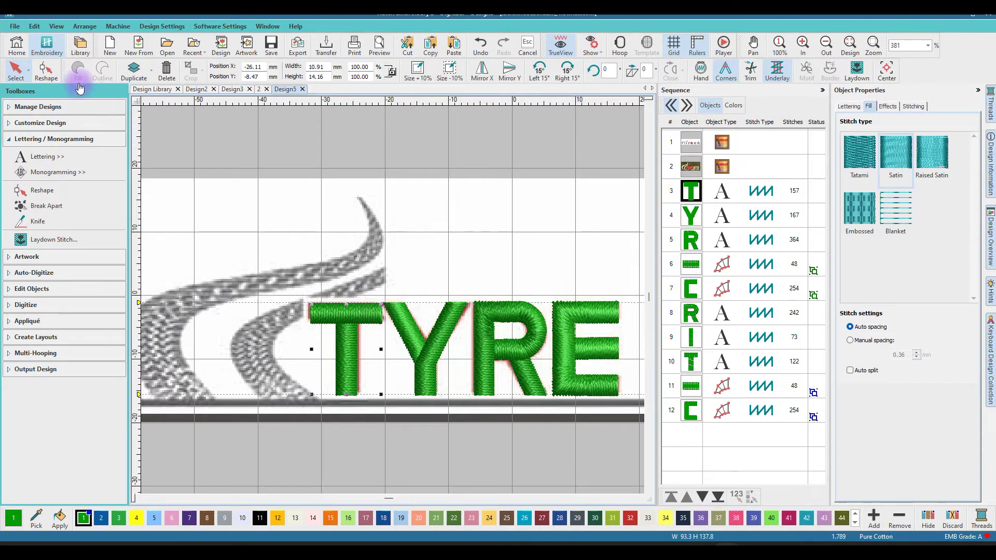
click(50, 70)
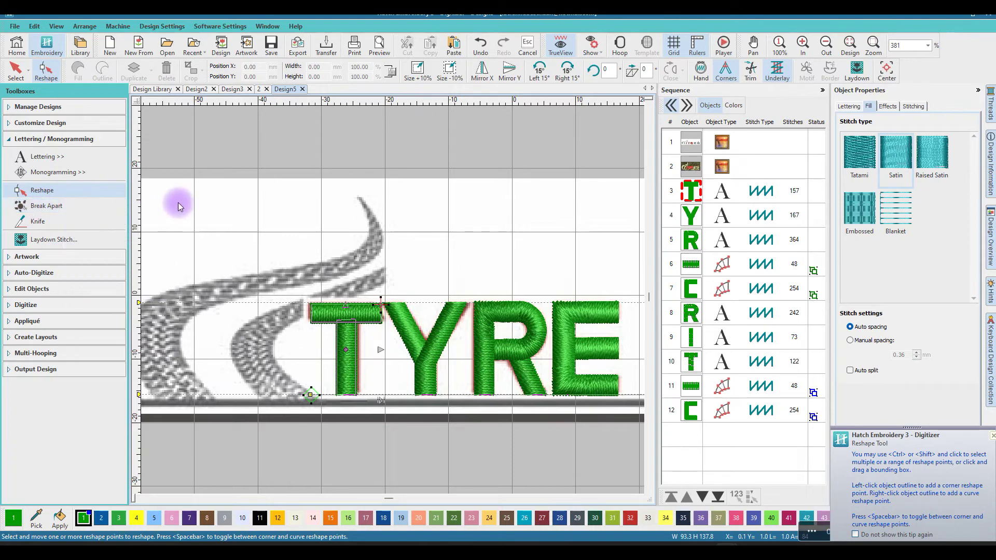
click(48, 207)
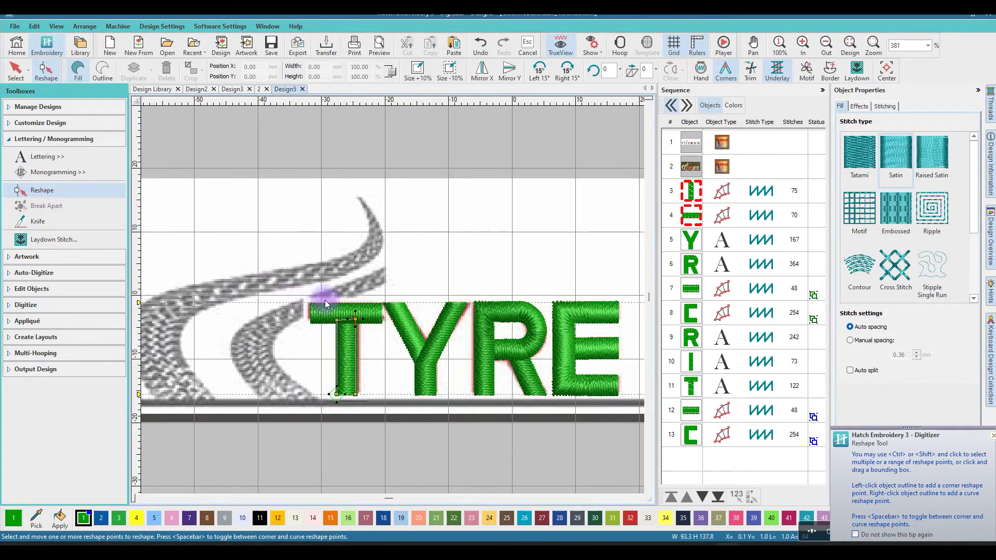
- Select the T crossbar on its own and show its reshape points
click(377, 318)
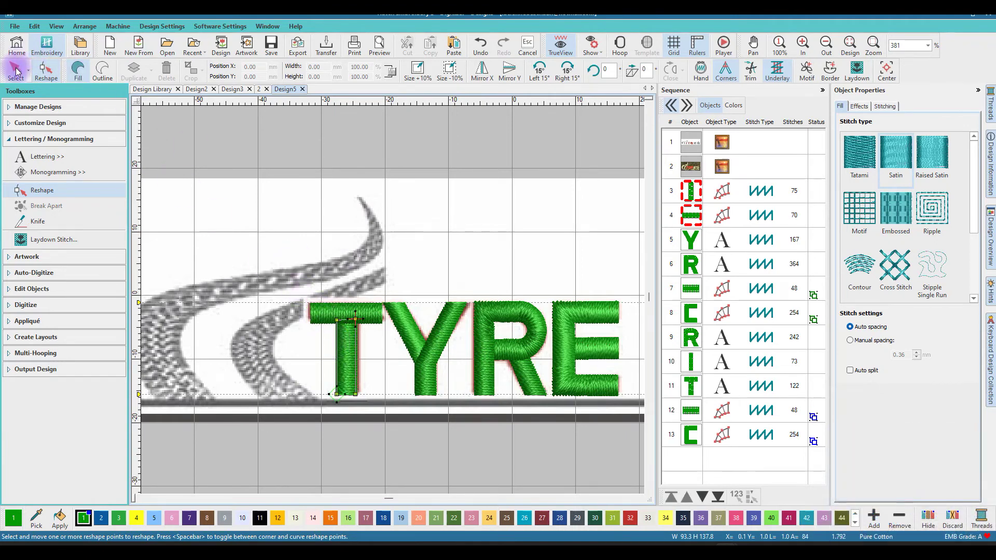
click(18, 72)
click(353, 311)
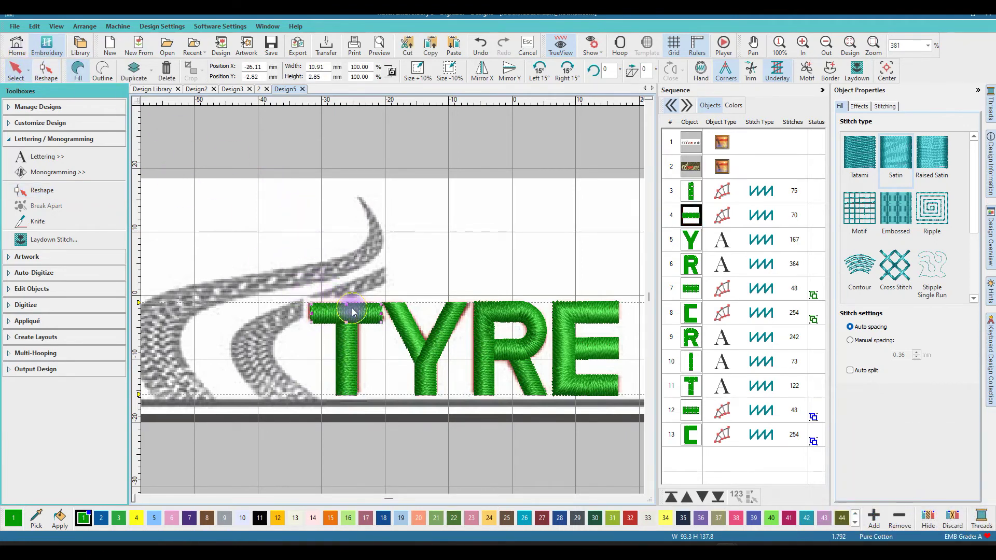
click(46, 71)
- Pull the T crossbar's top-right corner inward and adjust its bottom-right point to match the artwork
scroll(380, 332, up, 2)
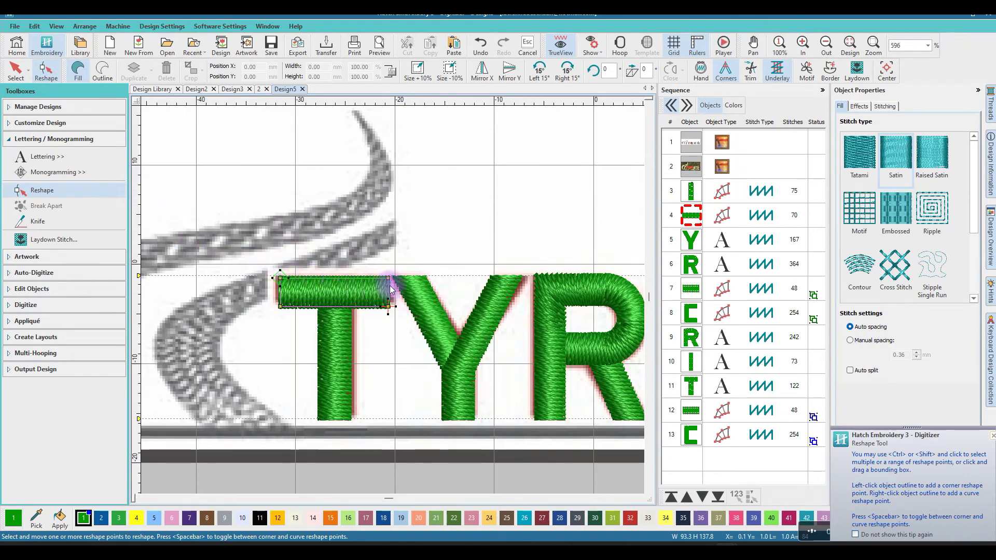
mouse_move(387, 278)
mouse_down()
mouse_move(374, 277)
mouse_move(395, 306)
mouse_move(376, 275)
mouse_up()
click(388, 308)
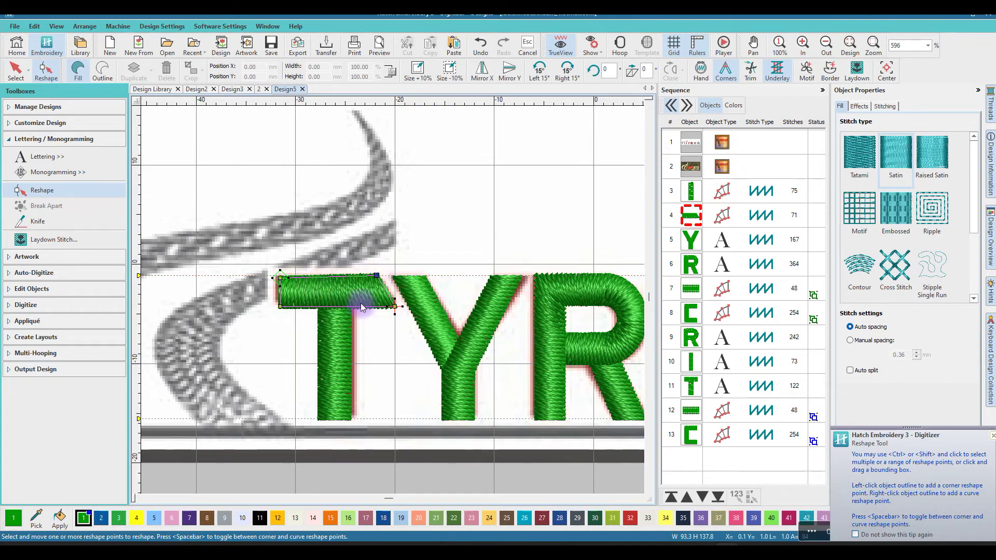
scroll(393, 301, down, 1)
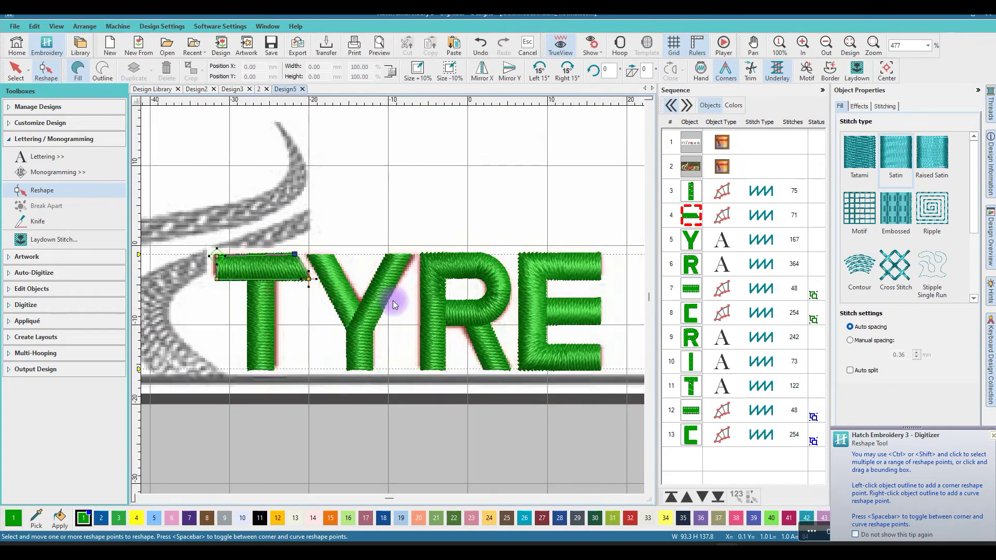
scroll(393, 300, down, 1)
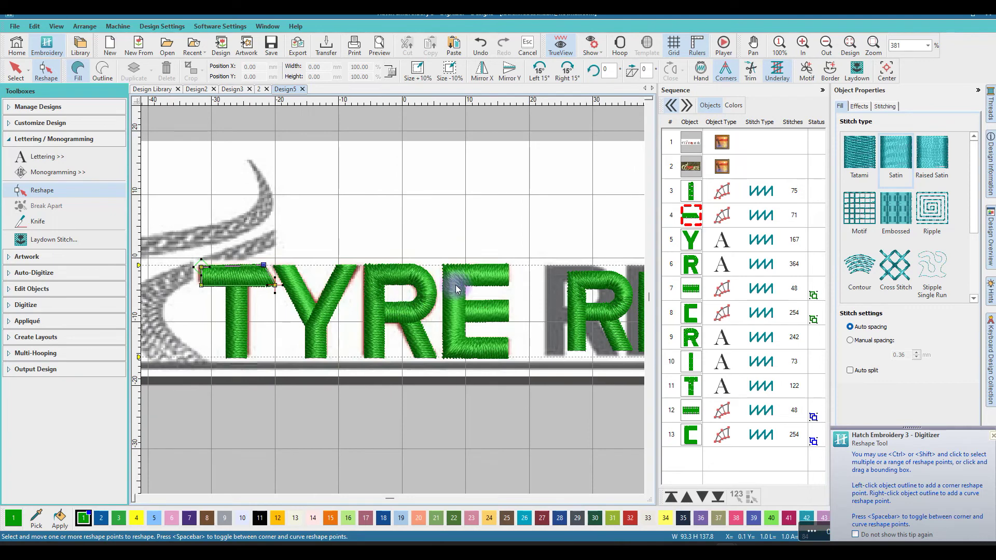
scroll(491, 279, down, 1)
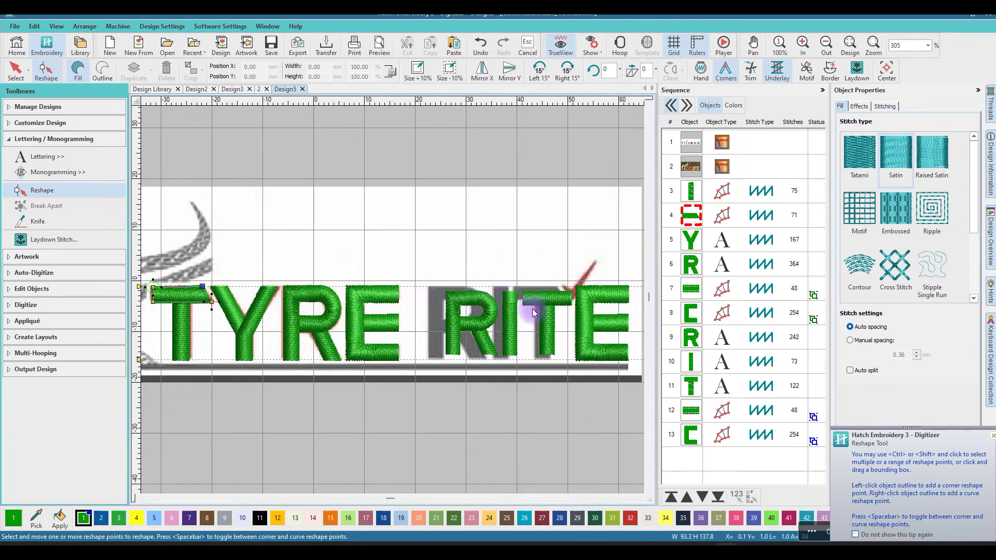
- Move RITE's R, I and T left onto the matching artwork letters
scroll(532, 309, down, 1)
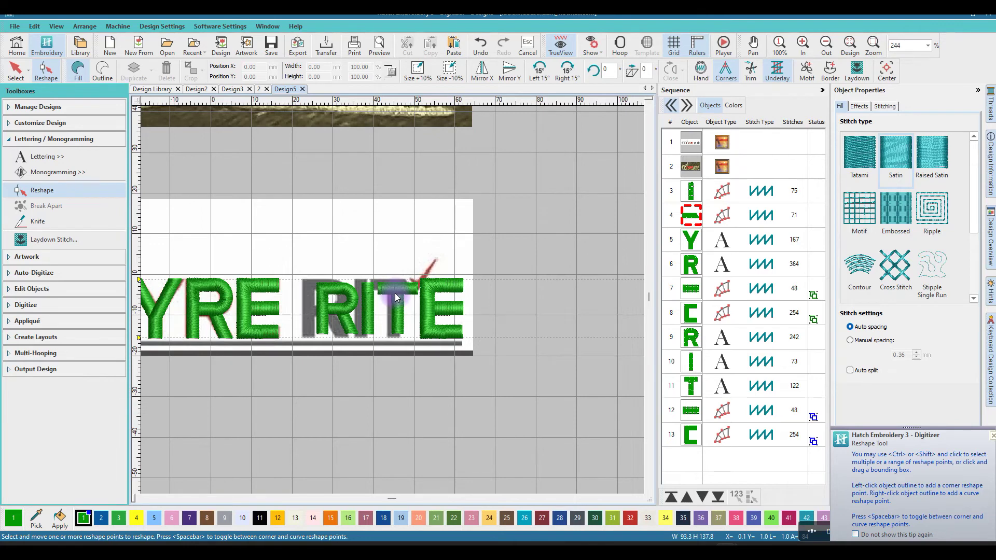
drag(292, 175, 422, 377)
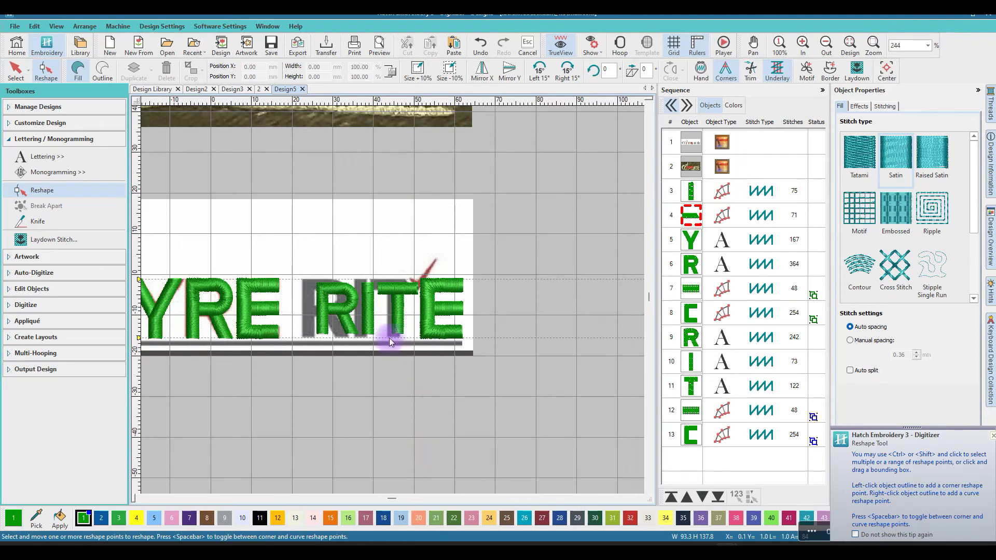
click(370, 290)
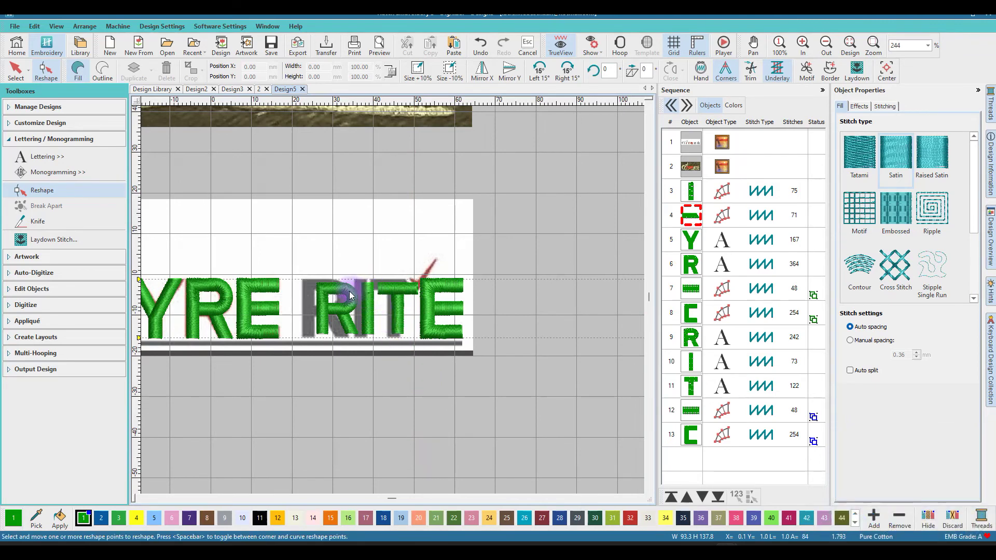
click(14, 71)
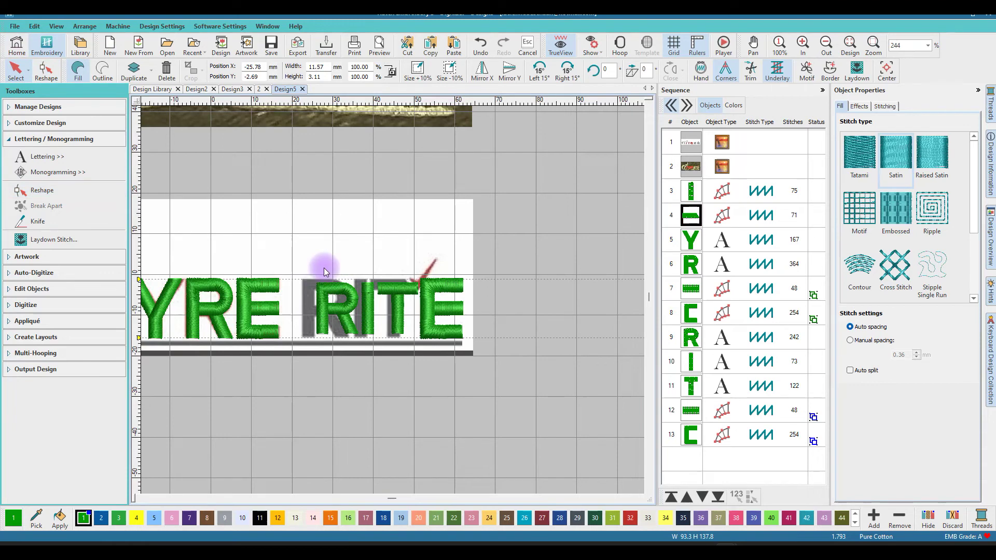
click(341, 290)
drag(342, 292, 391, 290)
click(370, 291)
click(399, 290)
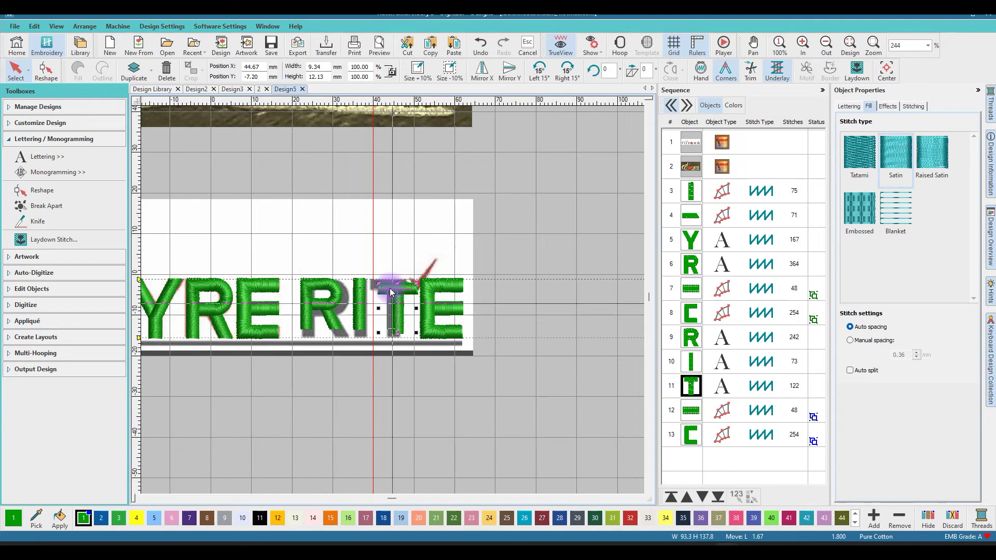
drag(391, 292, 391, 292)
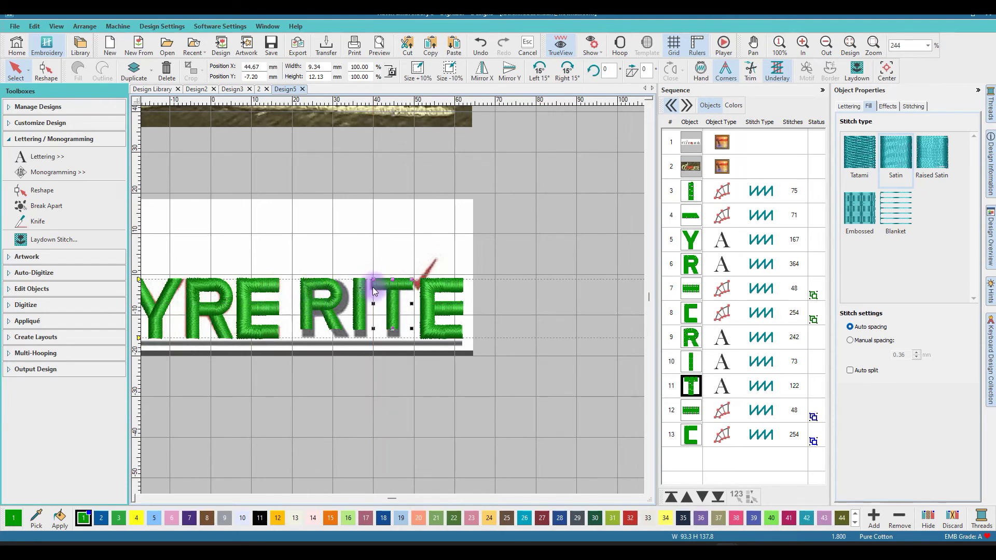
- Stretch RITE's T to 9.84 mm wide and 14.42 mm tall over the artwork's T
scroll(377, 286, up, 2)
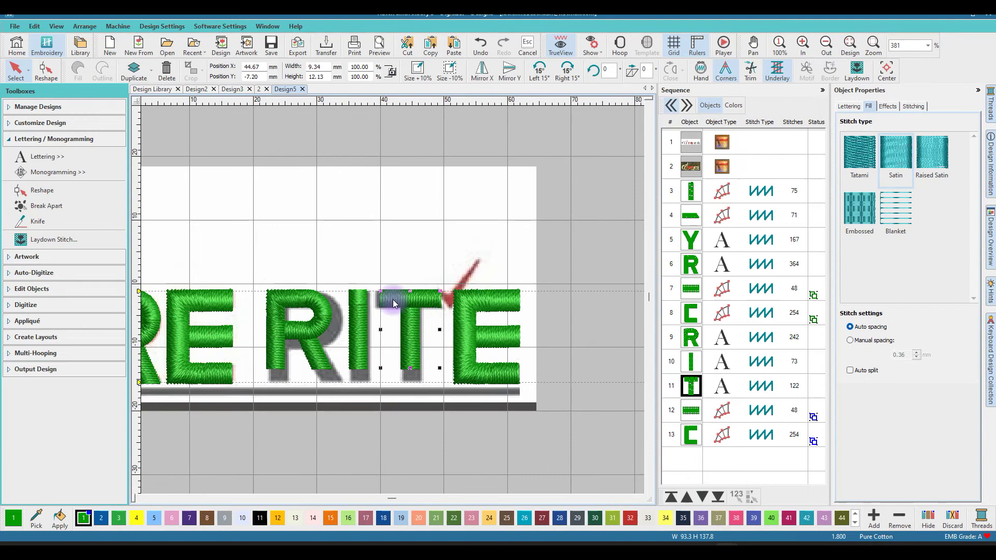
drag(394, 303, 392, 303)
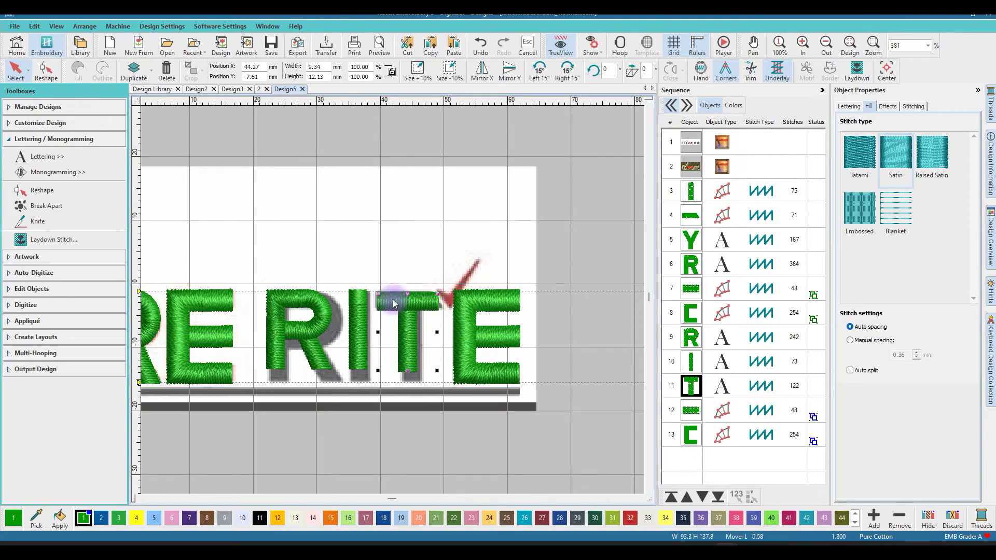
scroll(392, 304, down, 1)
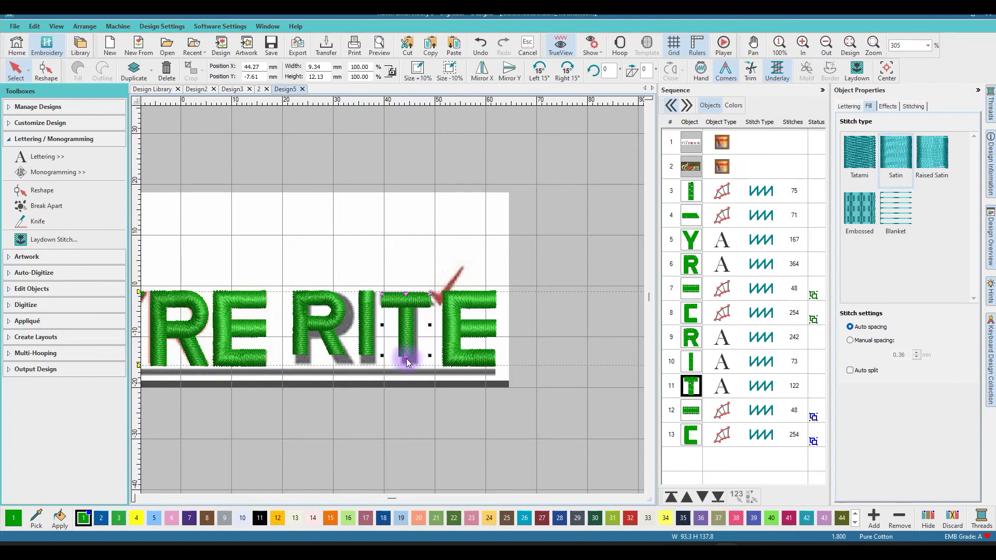
drag(406, 359, 407, 365)
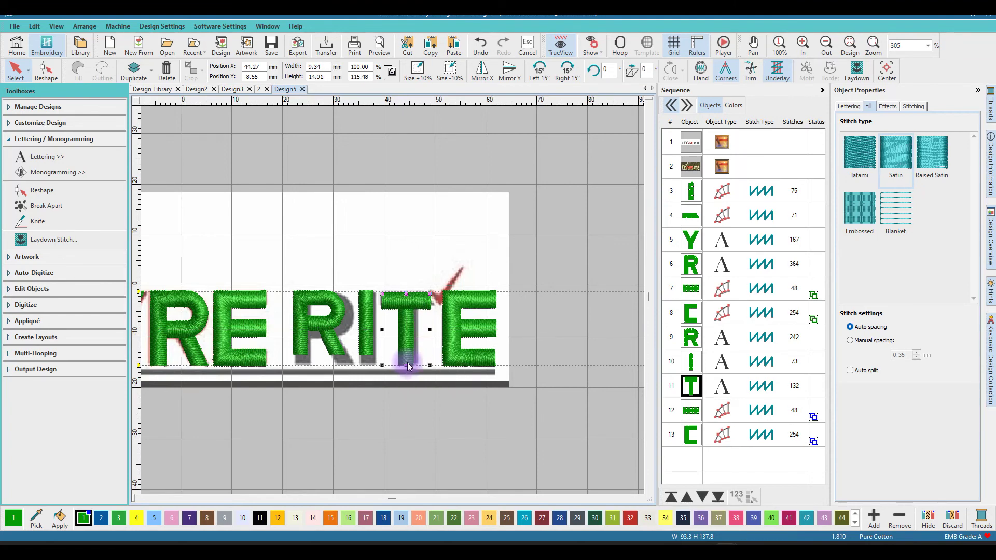
drag(430, 331, 433, 330)
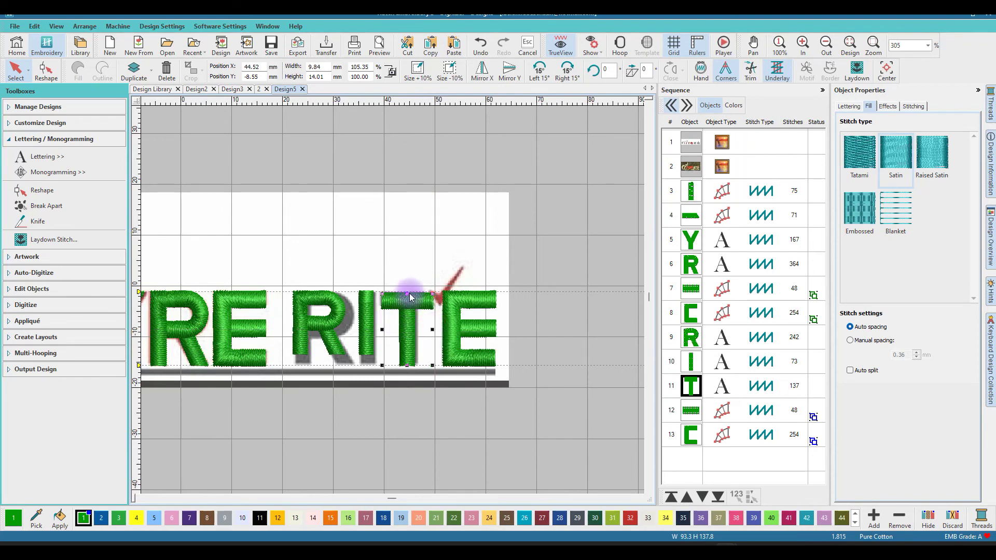
drag(407, 293, 409, 291)
scroll(409, 293, up, 2)
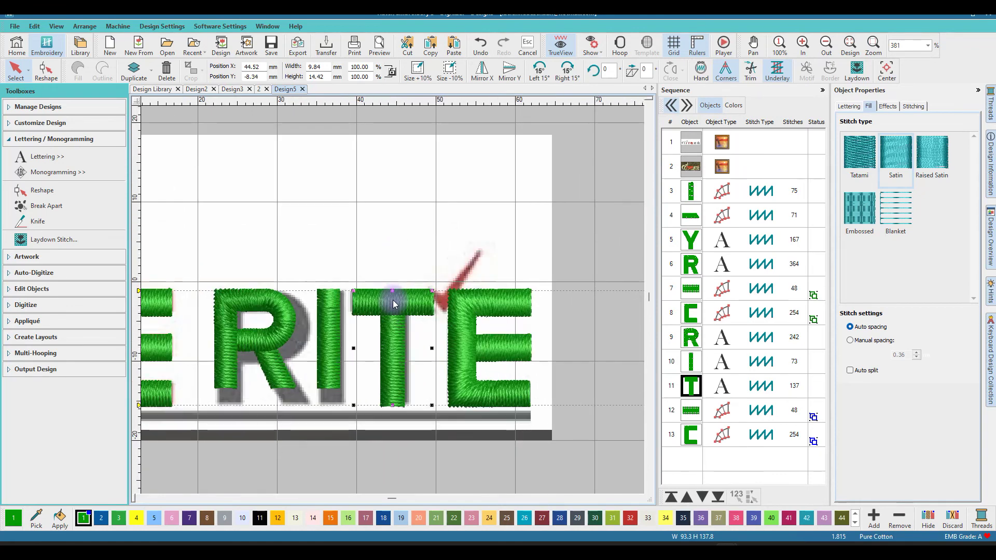
drag(394, 291, 394, 292)
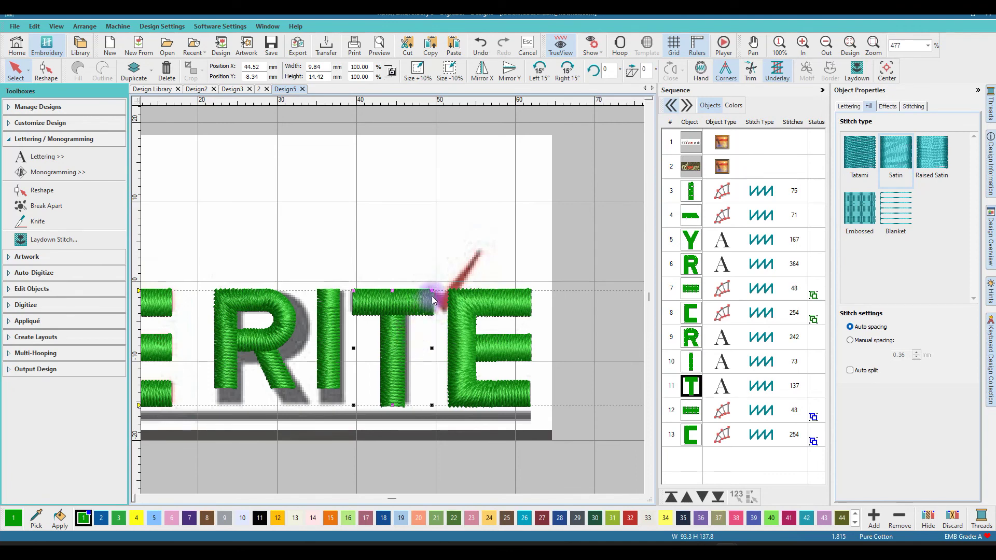
click(422, 266)
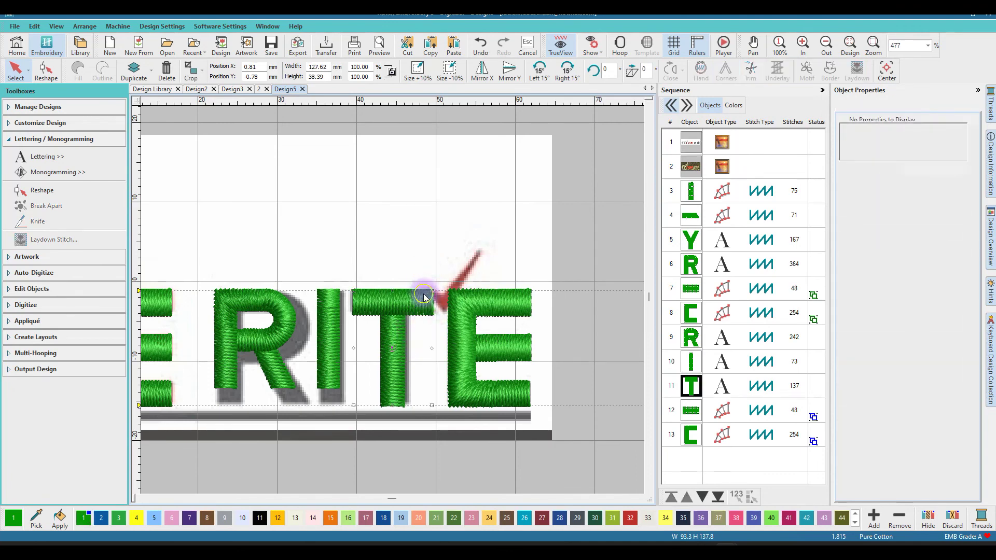
- Break RITE's T apart into a separate stem and crossbar
click(411, 291)
click(413, 305)
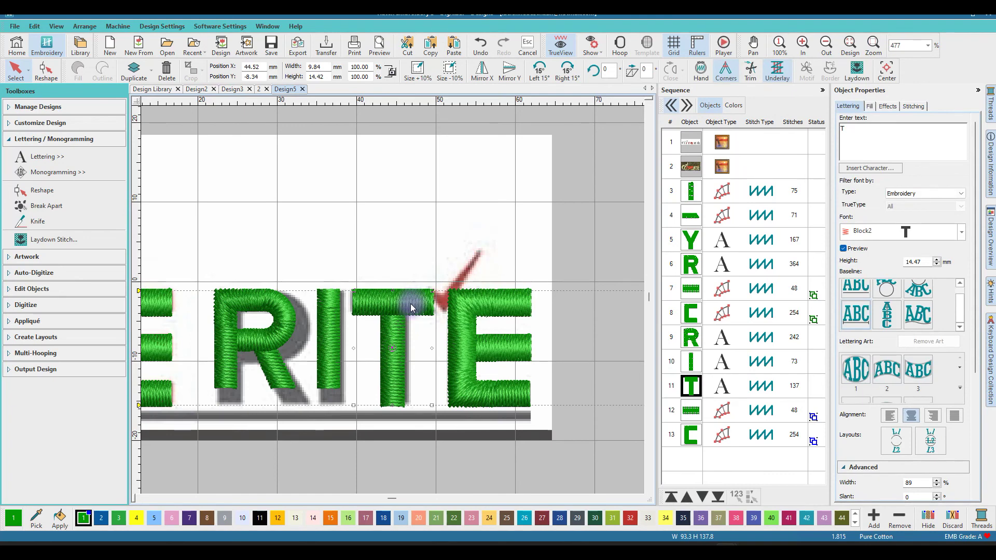
click(41, 208)
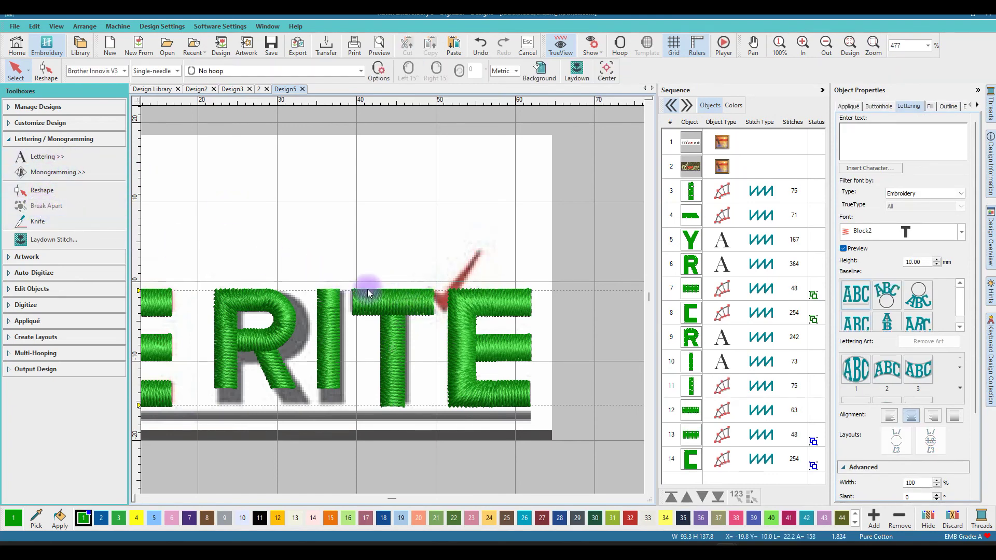
- Reshape the right end of the T crossbar beside the tick
click(393, 305)
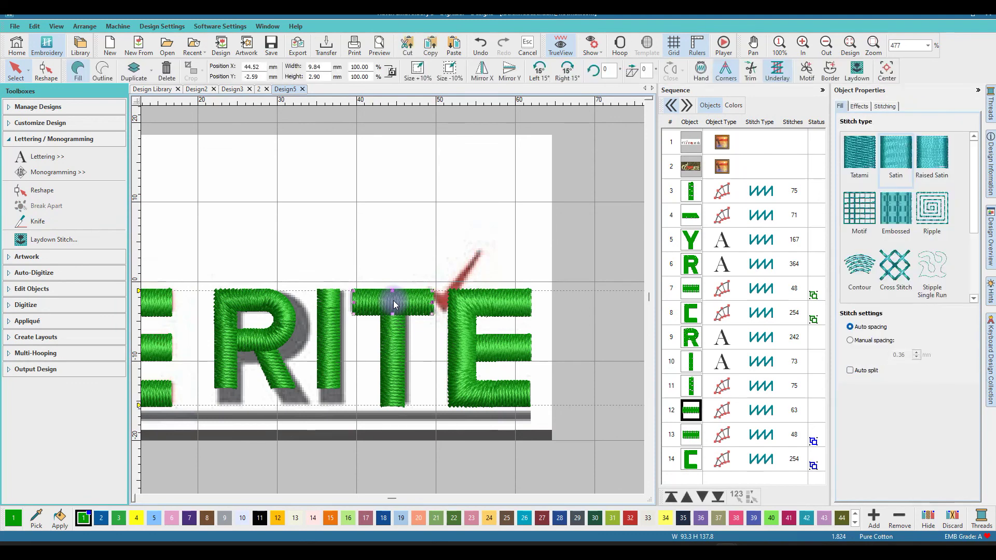
click(46, 78)
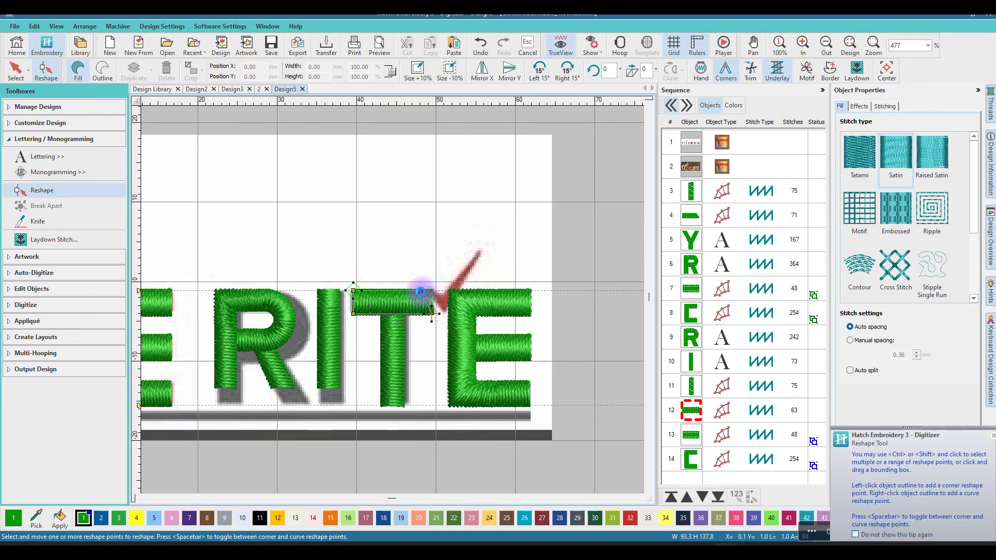
click(420, 292)
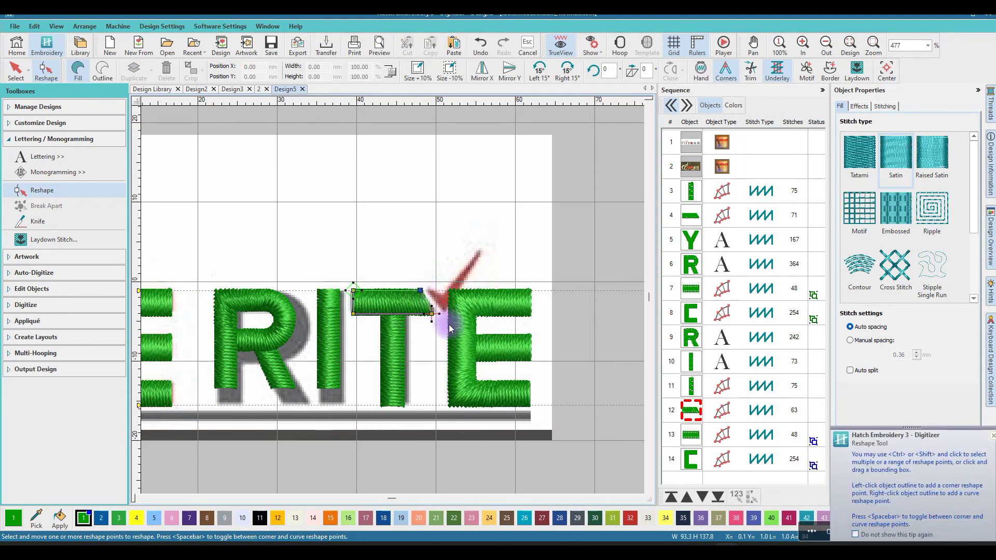
scroll(446, 349, down, 1)
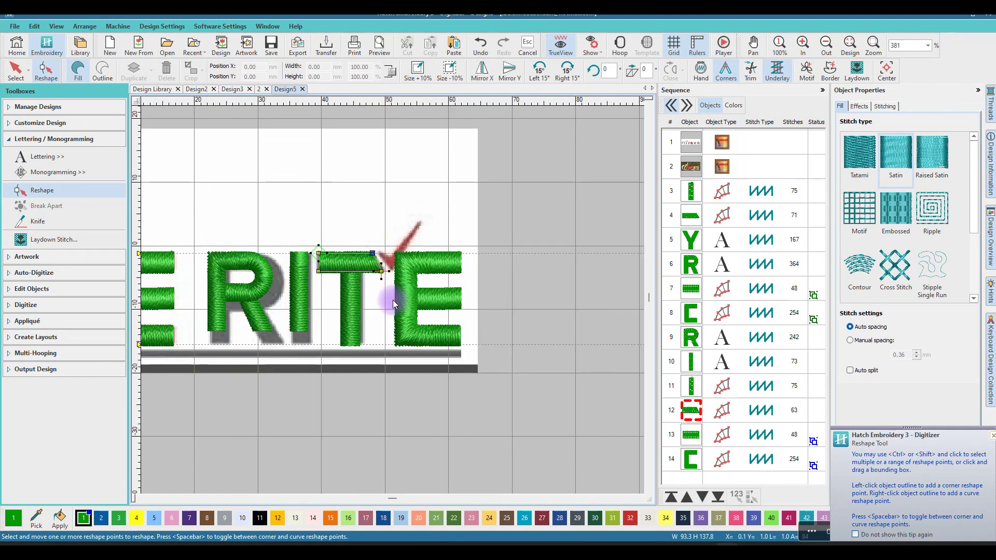
click(397, 284)
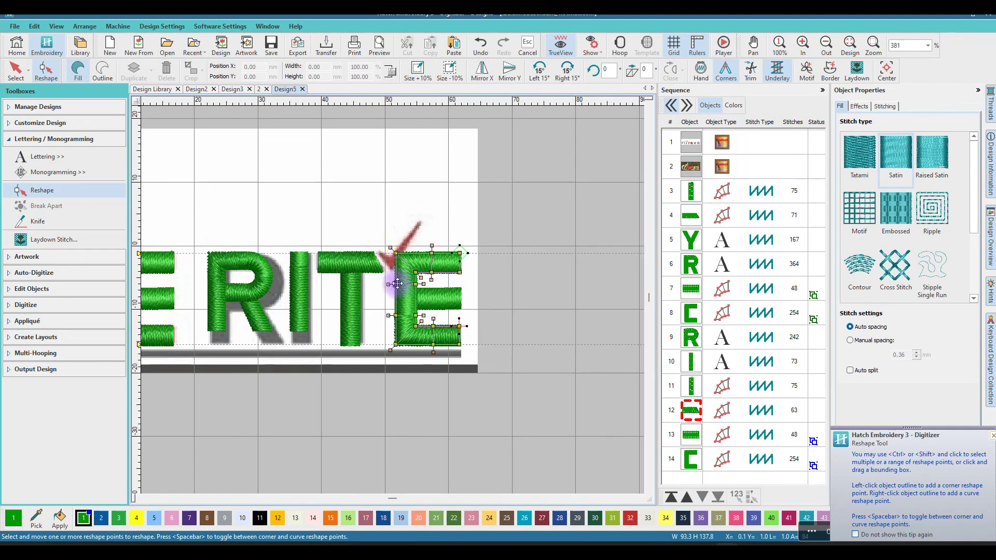
click(356, 283)
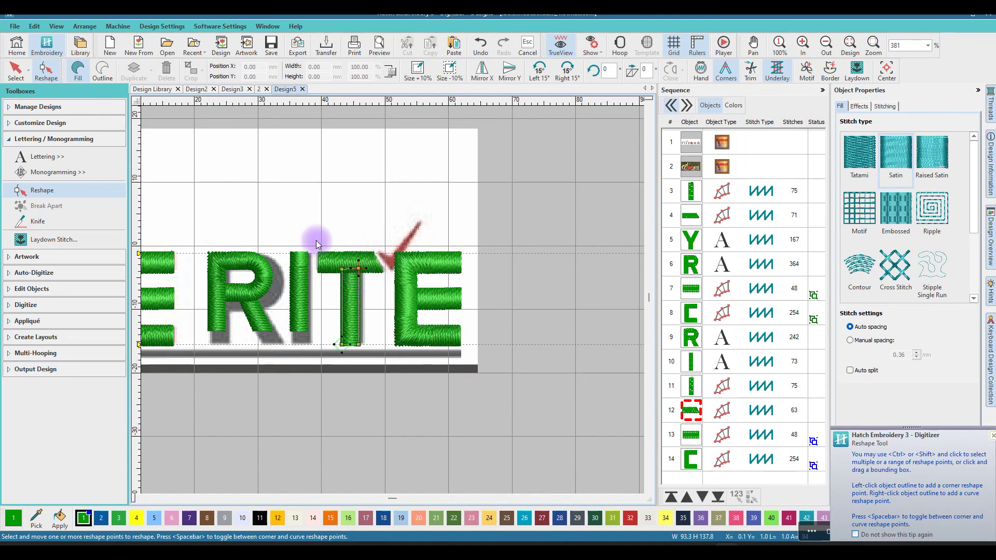
click(358, 259)
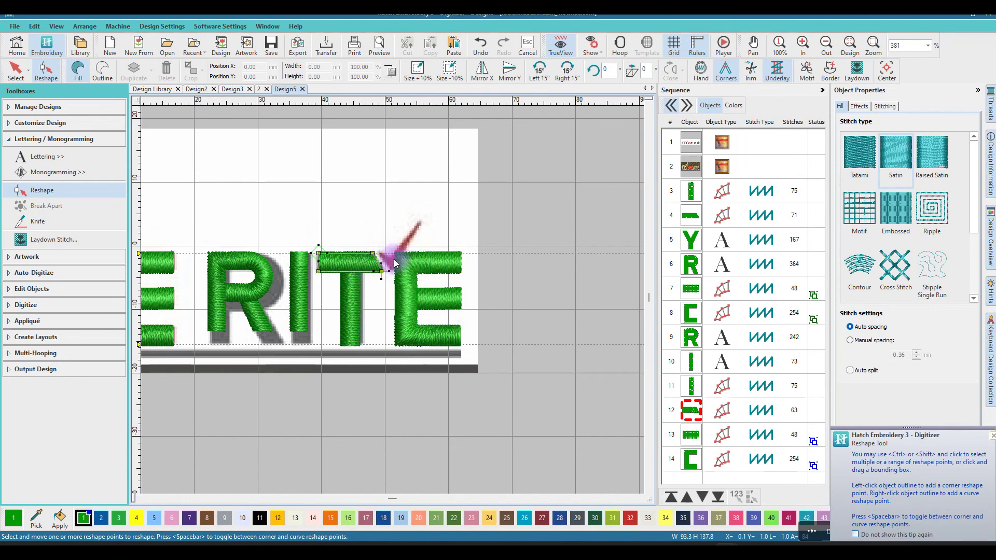
- Select the E of RITE and bring up its reshape points
click(14, 69)
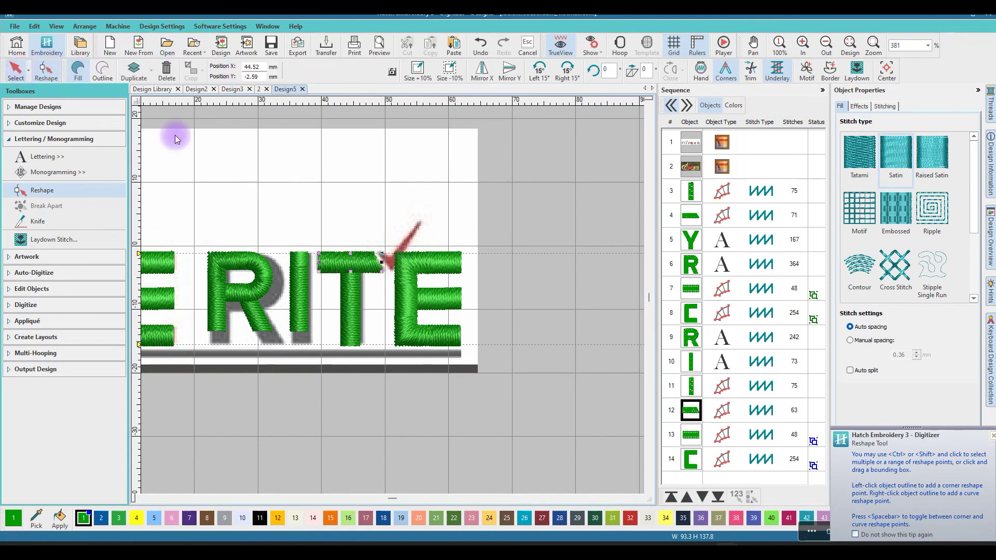
click(405, 265)
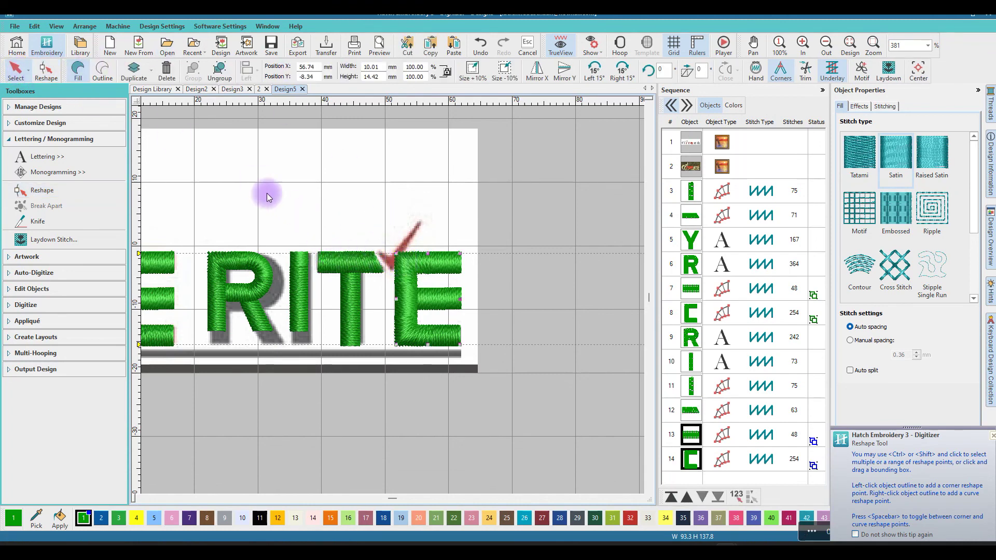
click(46, 72)
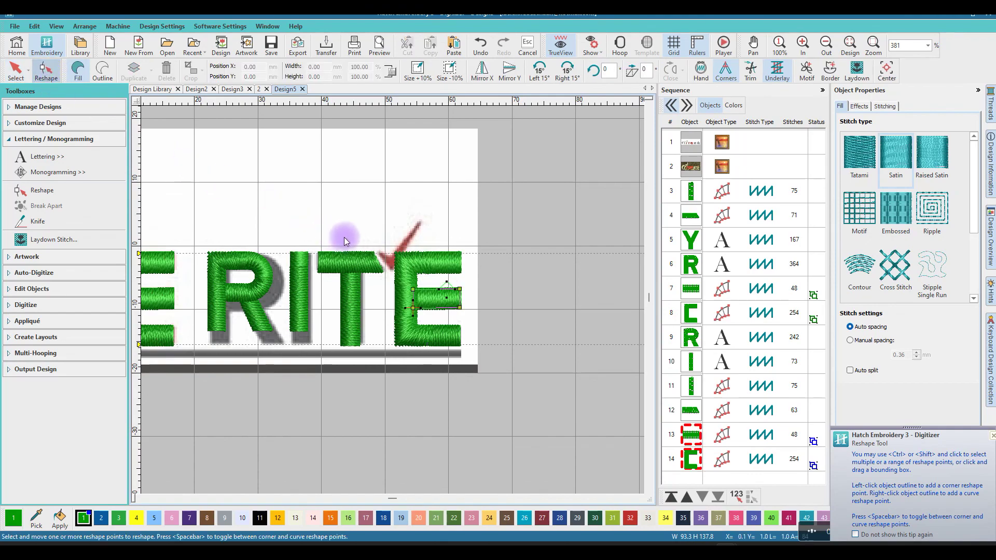